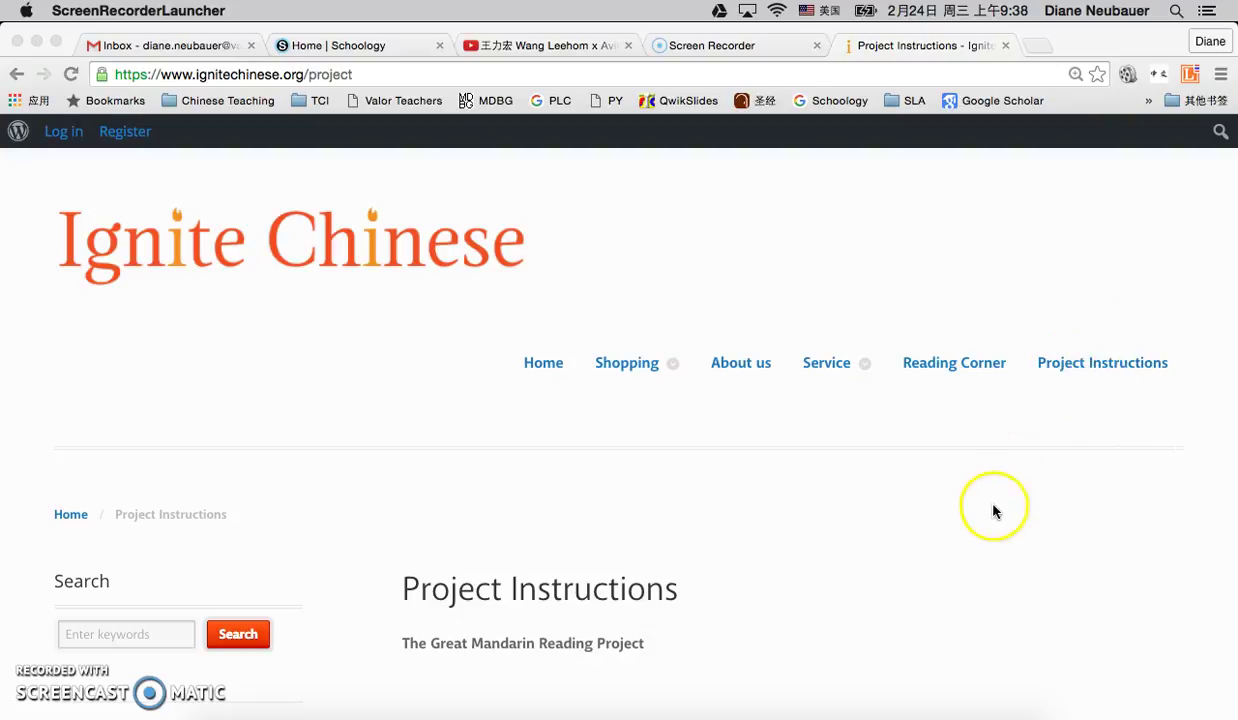
Review the project's purpose, guidelines, helpful links, submission contacts and tutorial video on the Project Instructions page.
{"action": "scroll", "coordinate": [993, 511], "scroll_direction": "down", "scroll_amount": 8}
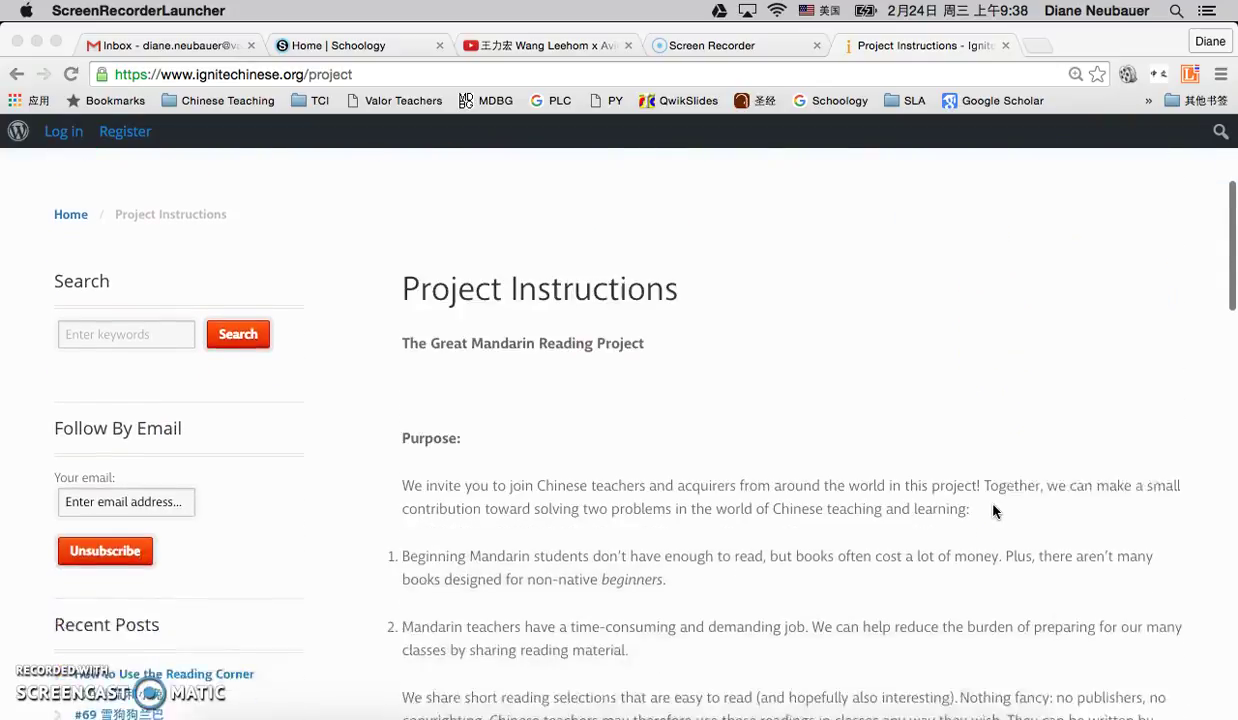
{"action": "scroll", "coordinate": [993, 511], "scroll_direction": "down", "scroll_amount": 8}
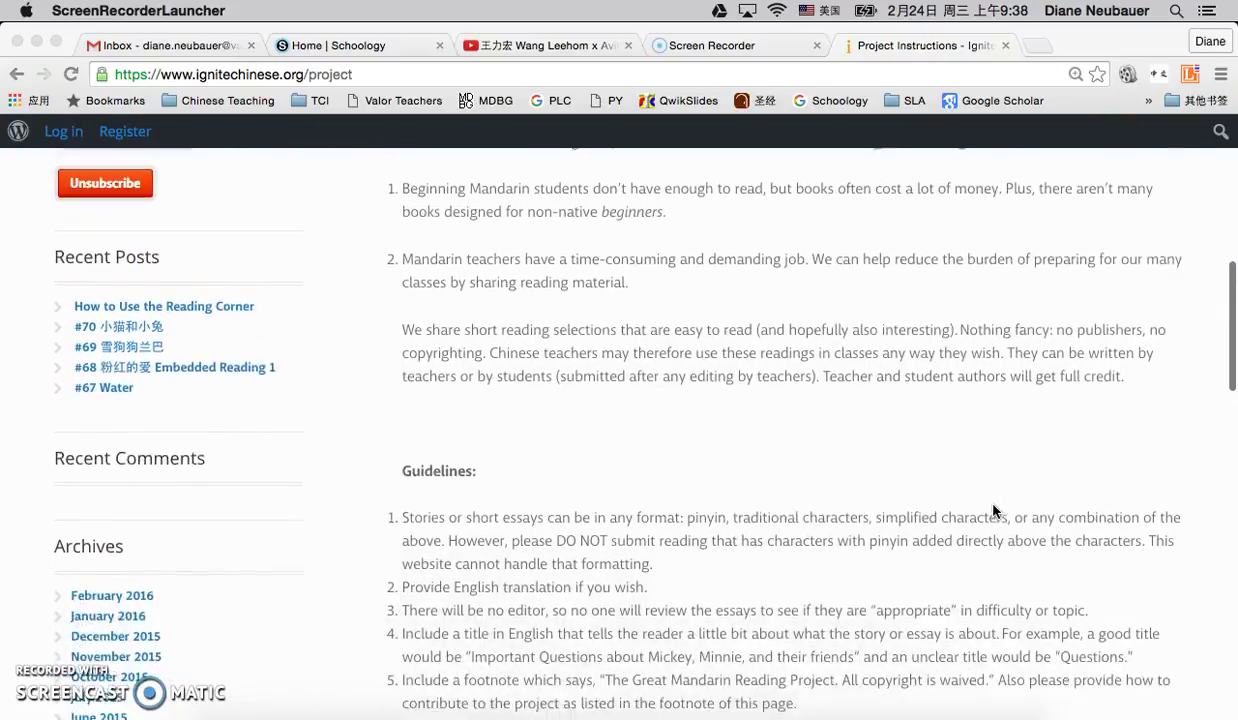
{"action": "scroll", "coordinate": [993, 511], "scroll_direction": "down", "scroll_amount": 3}
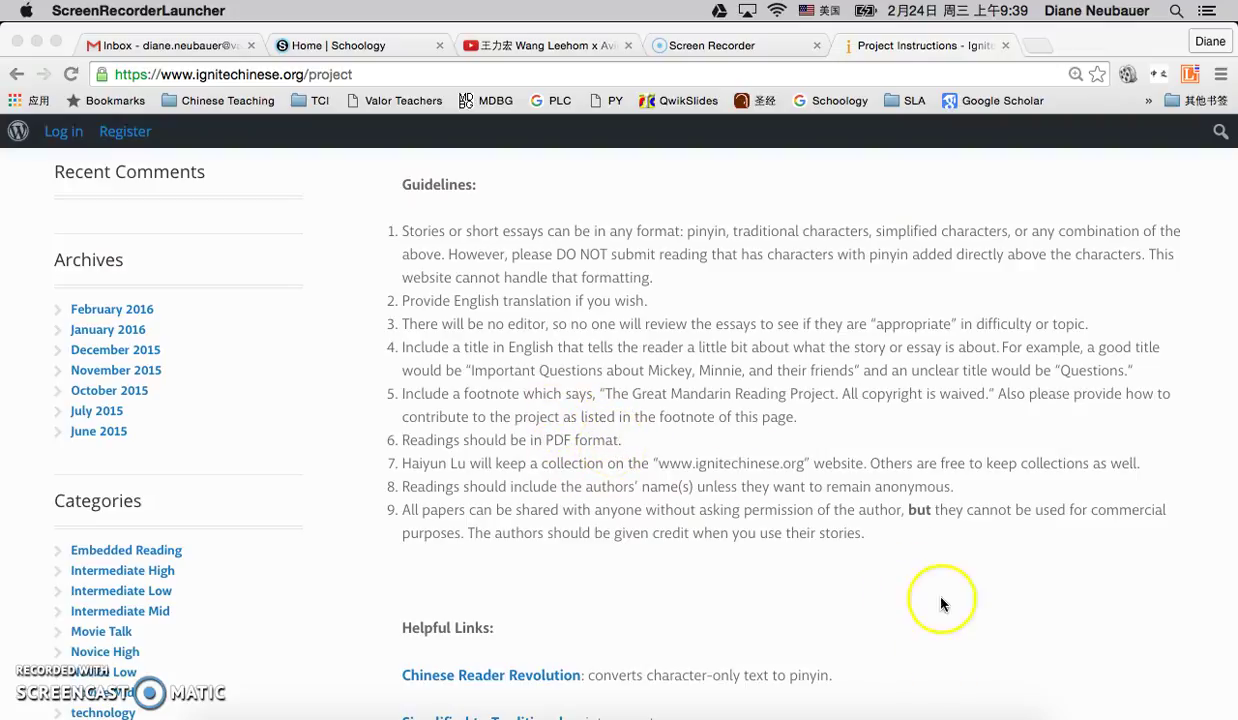
{"action": "scroll", "coordinate": [946, 578], "scroll_direction": "down", "scroll_amount": 4}
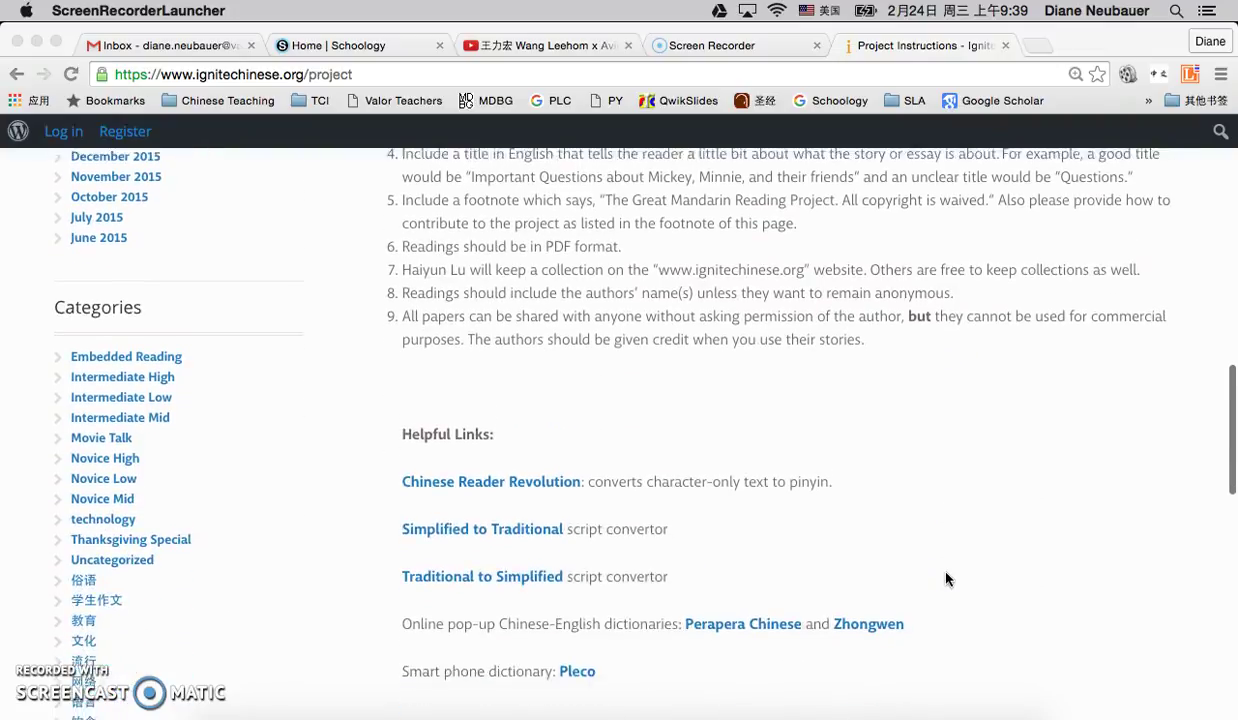
{"action": "scroll", "coordinate": [946, 578], "scroll_direction": "down", "scroll_amount": 1}
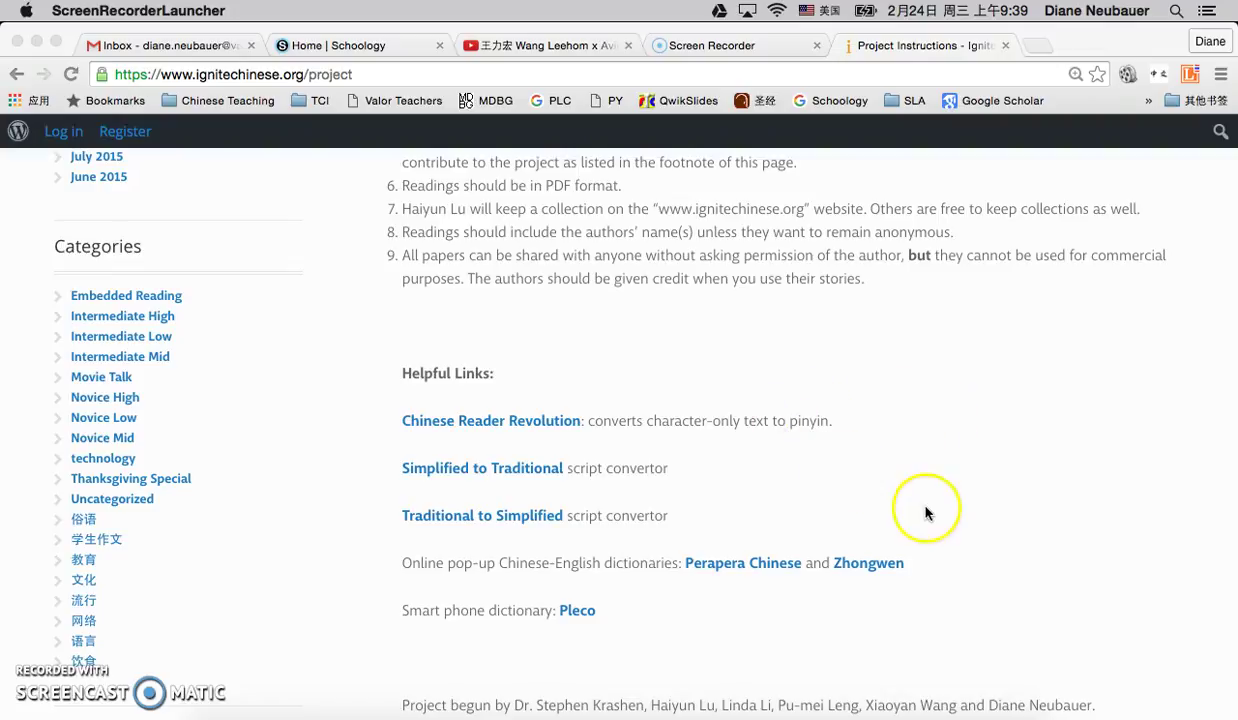
{"action": "scroll", "coordinate": [918, 512], "scroll_direction": "down", "scroll_amount": 2}
{"action": "scroll", "coordinate": [918, 512], "scroll_direction": "down", "scroll_amount": 4}
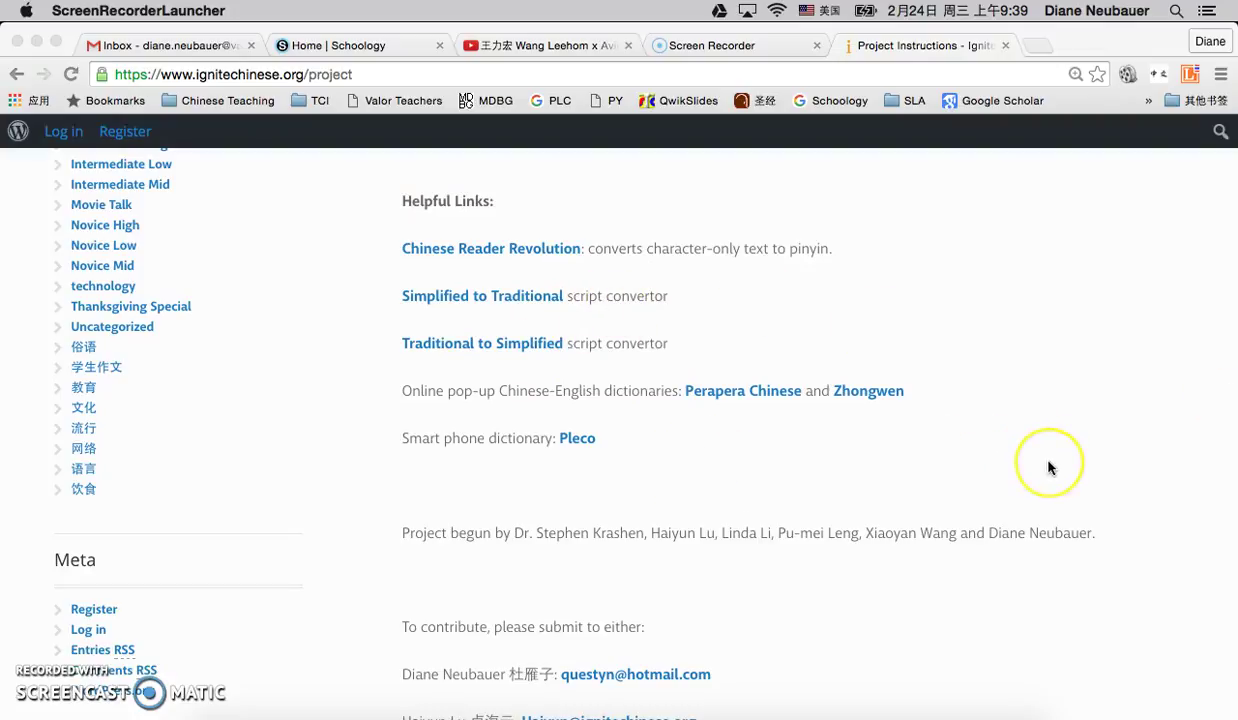
{"action": "scroll", "coordinate": [1050, 467], "scroll_direction": "down", "scroll_amount": 8}
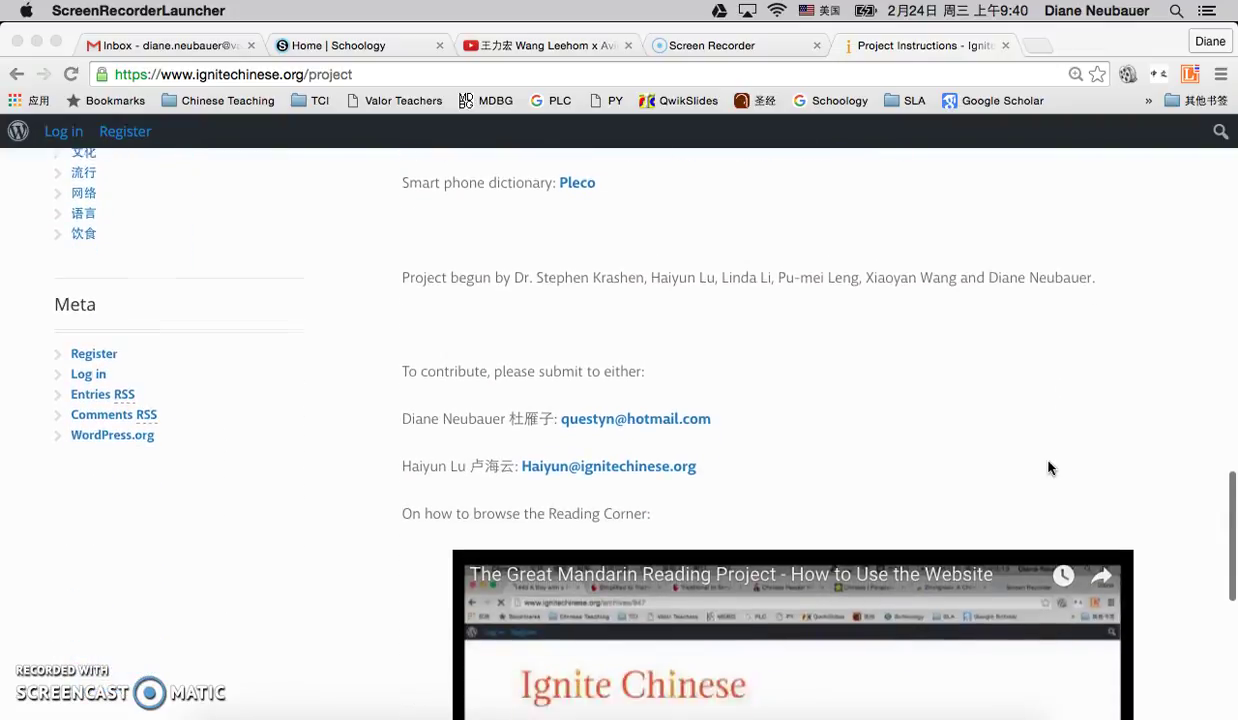
{"action": "scroll", "coordinate": [1050, 467], "scroll_direction": "down", "scroll_amount": 1}
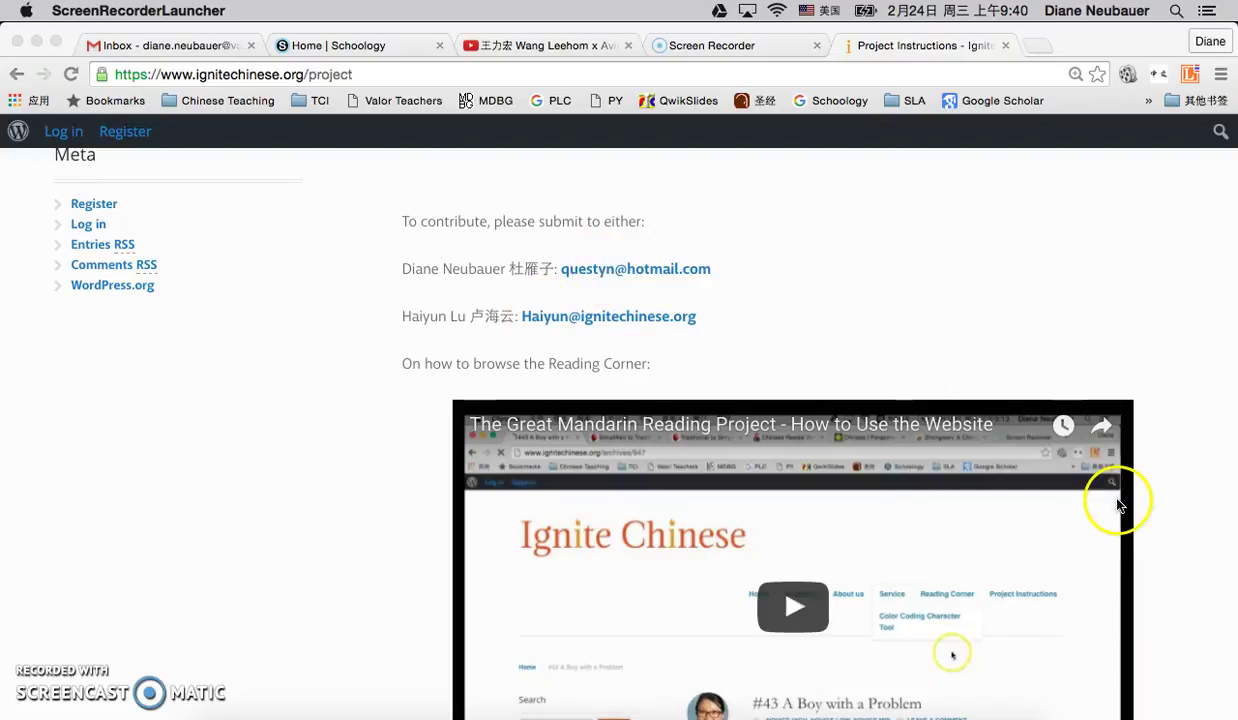
{"action": "scroll", "coordinate": [1116, 503], "scroll_direction": "down", "scroll_amount": 2}
{"action": "scroll", "coordinate": [1118, 505], "scroll_direction": "down", "scroll_amount": 2}
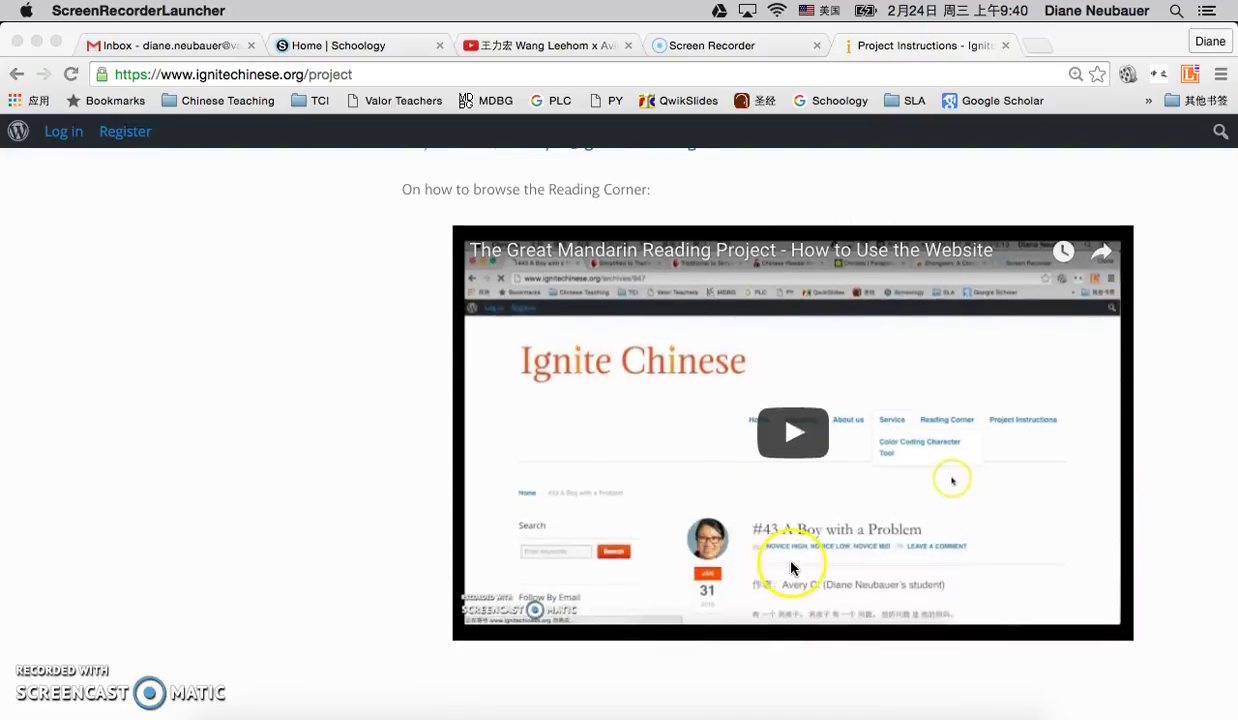
Download The Great Mandarin Reading Project Blank Copy from the end of the page and open it in Word.
{"action": "scroll", "coordinate": [790, 567], "scroll_direction": "down", "scroll_amount": 5}
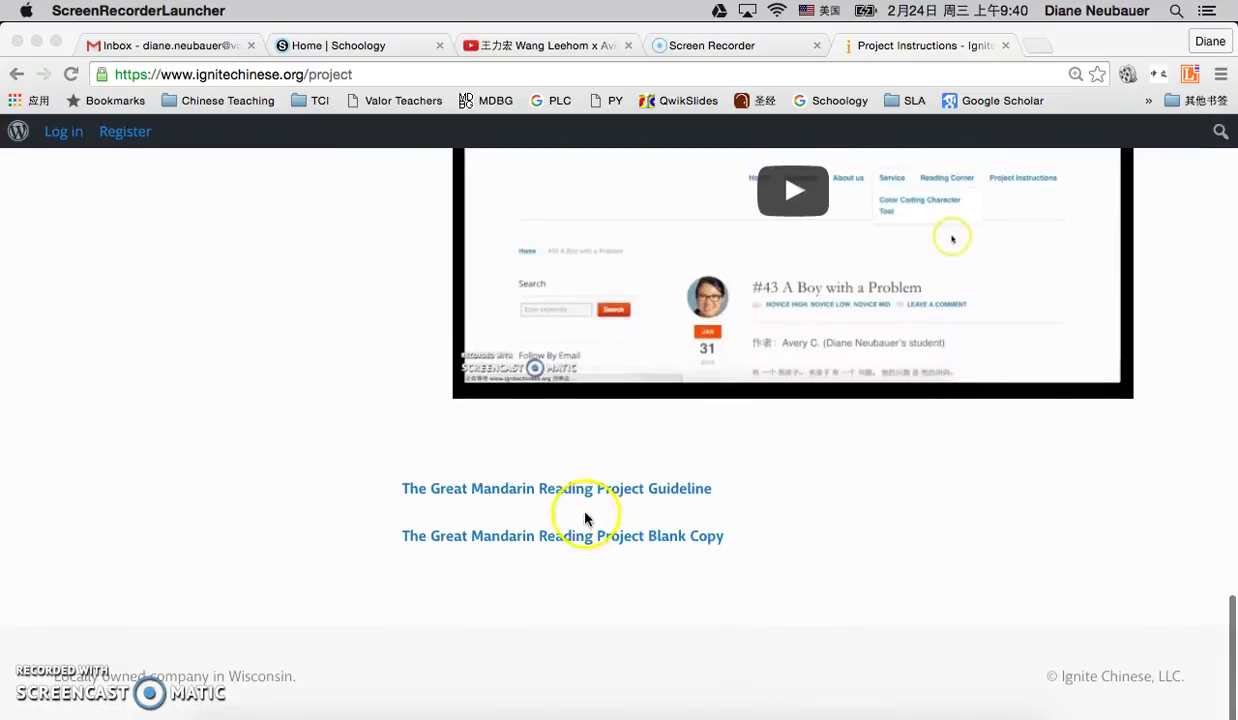
{"action": "left_click", "coordinate": [560, 540]}
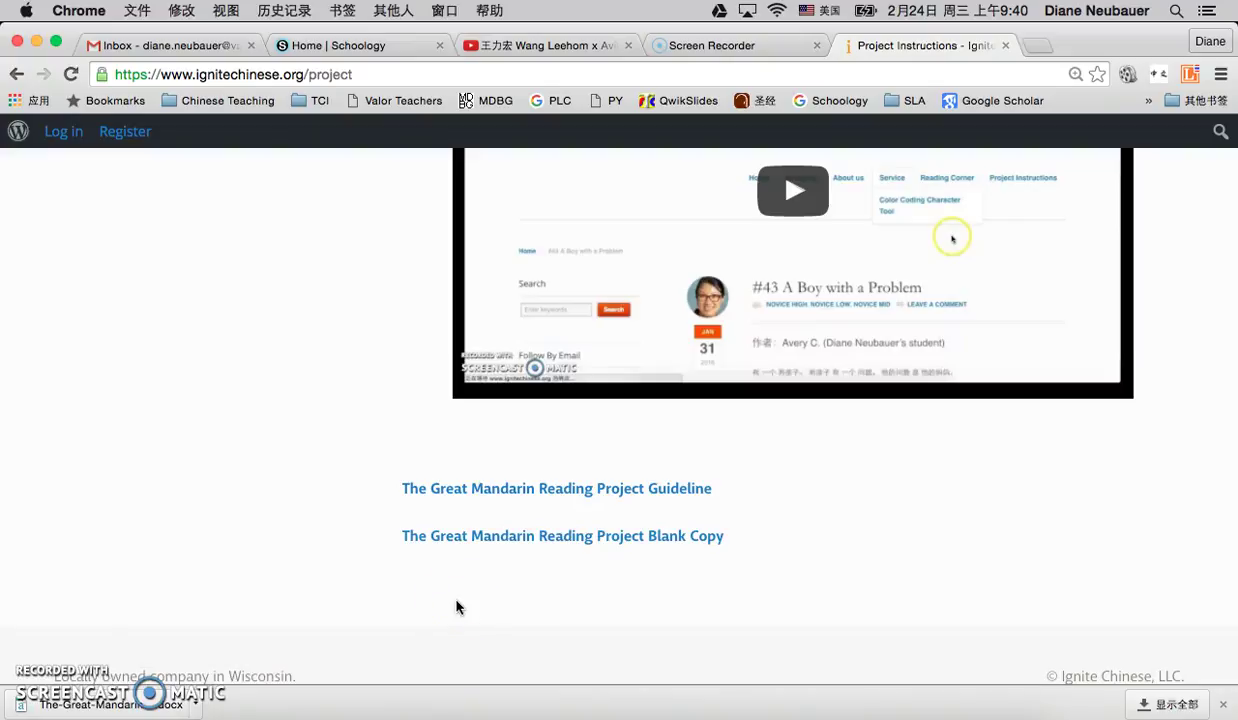
{"action": "left_click", "coordinate": [95, 705]}
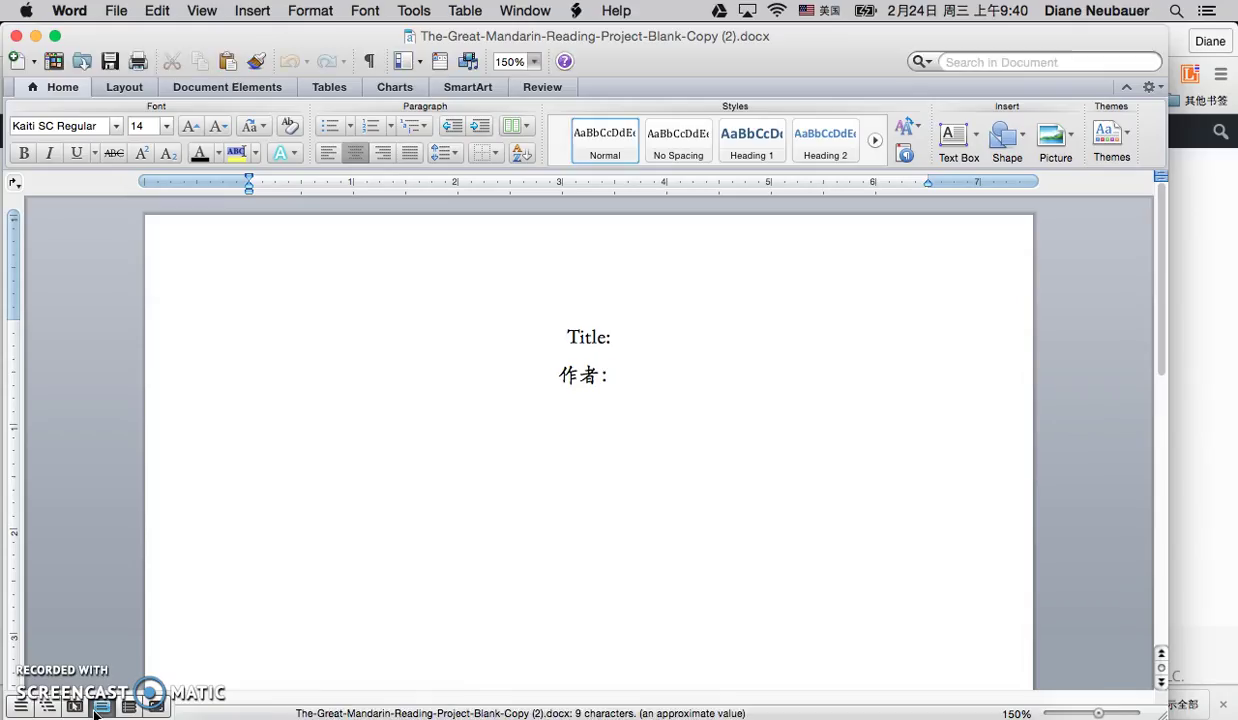
Examine the blank template's title line, author line, body area and footer with the copyright waiver and submission contacts.
{"action": "left_click", "coordinate": [696, 329]}
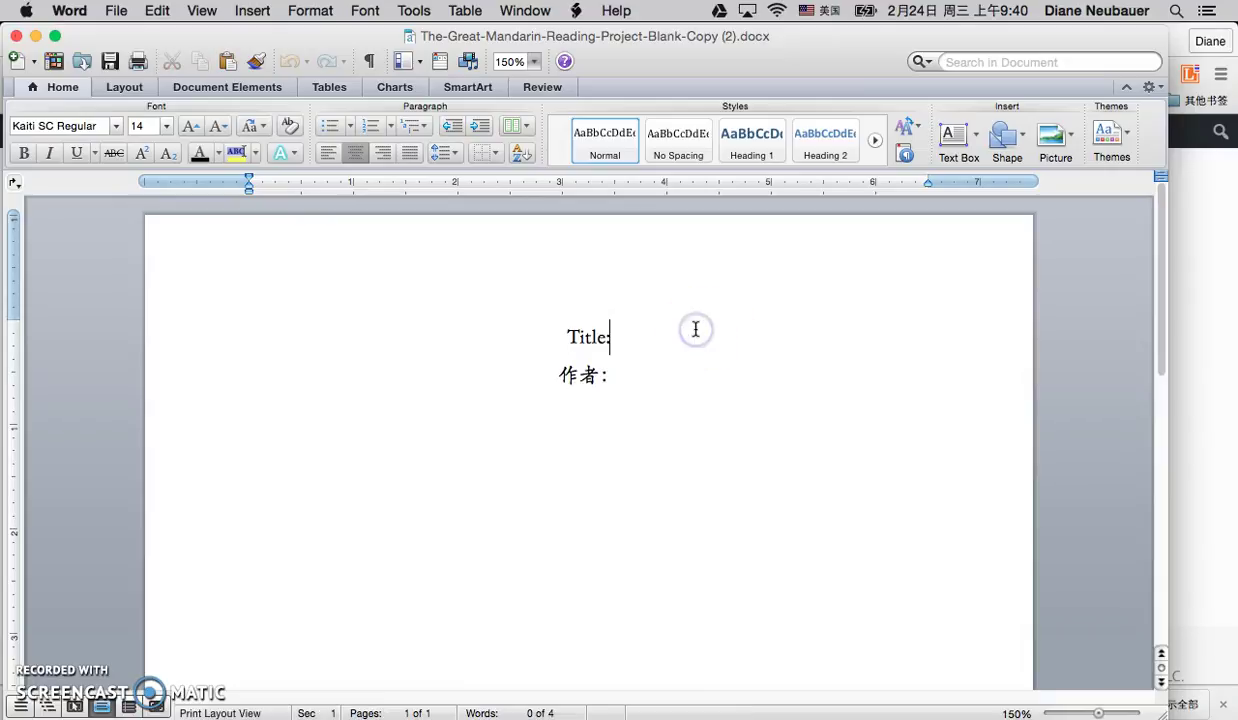
{"action": "left_click", "coordinate": [636, 366]}
{"action": "scroll", "coordinate": [653, 458], "scroll_direction": "down", "scroll_amount": 1}
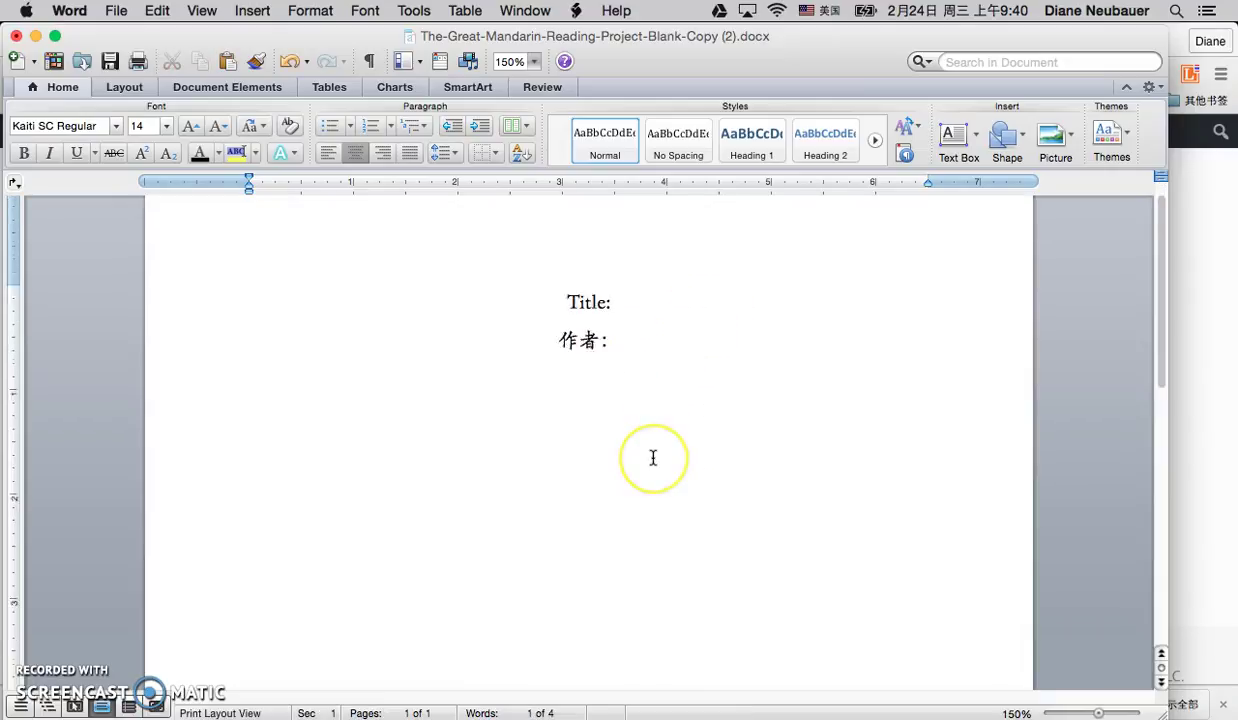
{"action": "scroll", "coordinate": [653, 458], "scroll_direction": "down", "scroll_amount": 10}
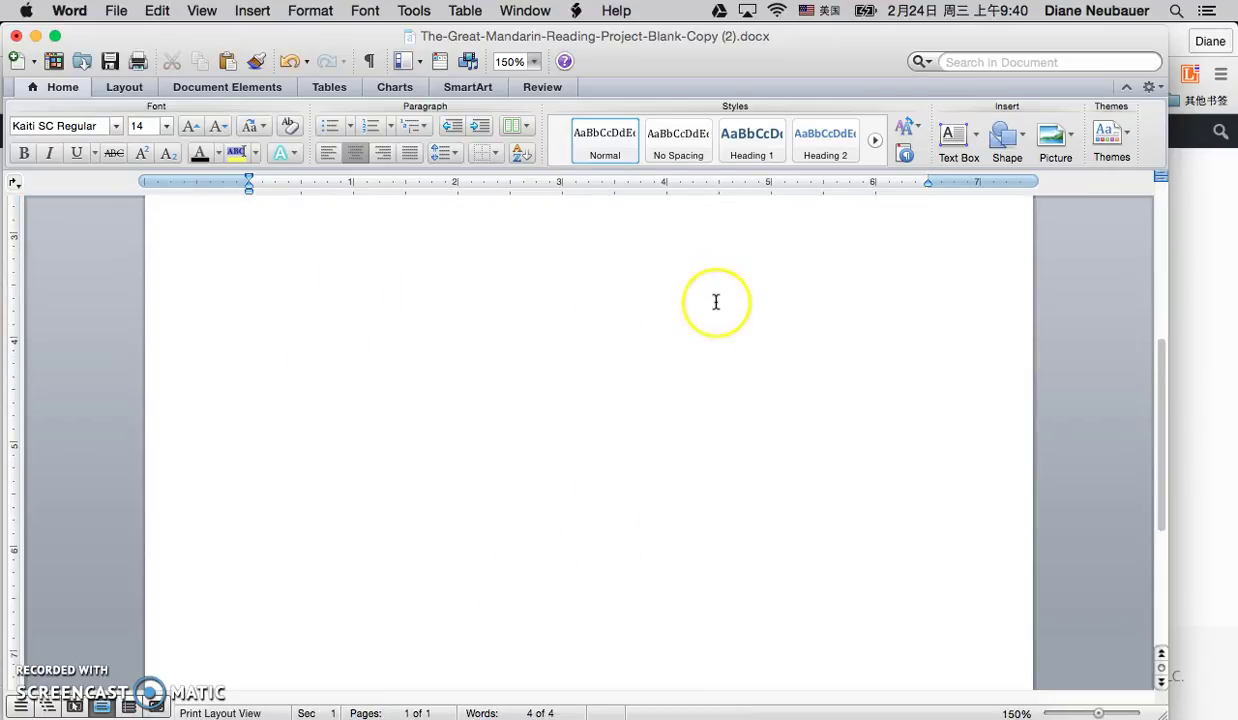
{"action": "scroll", "coordinate": [716, 302], "scroll_direction": "down", "scroll_amount": 8}
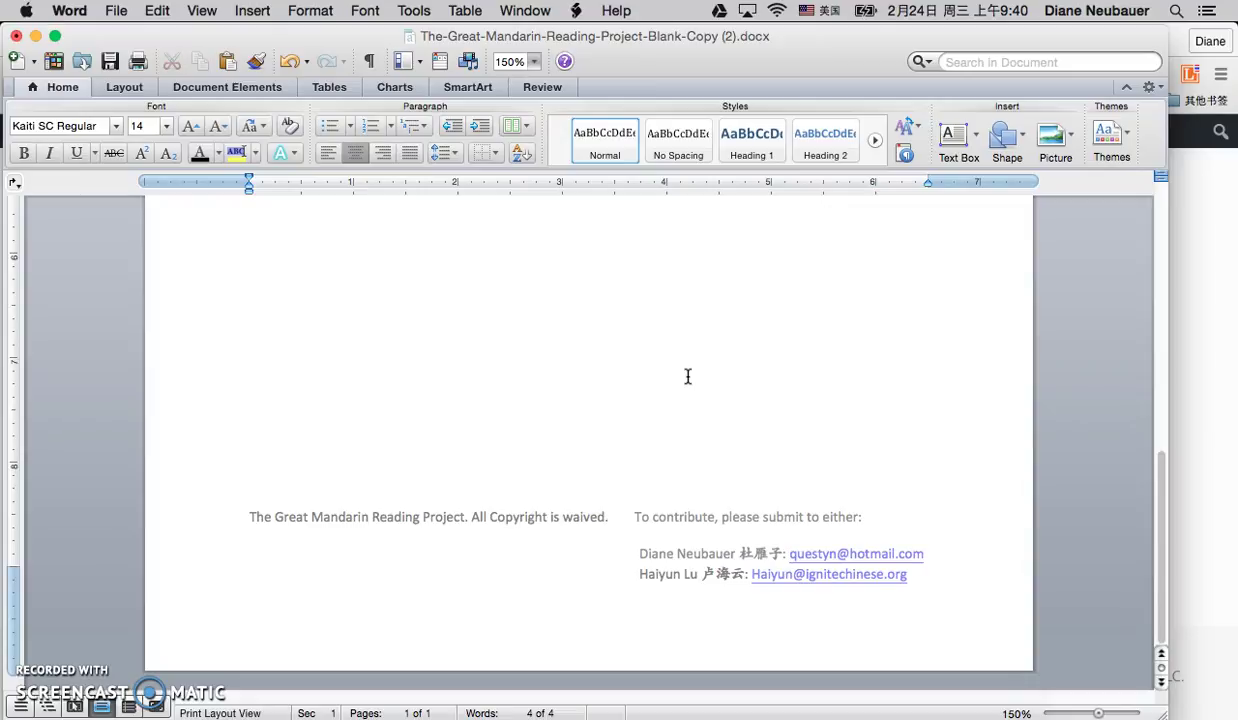
{"action": "left_click", "coordinate": [763, 337]}
{"action": "scroll", "coordinate": [791, 337], "scroll_direction": "up", "scroll_amount": 1}
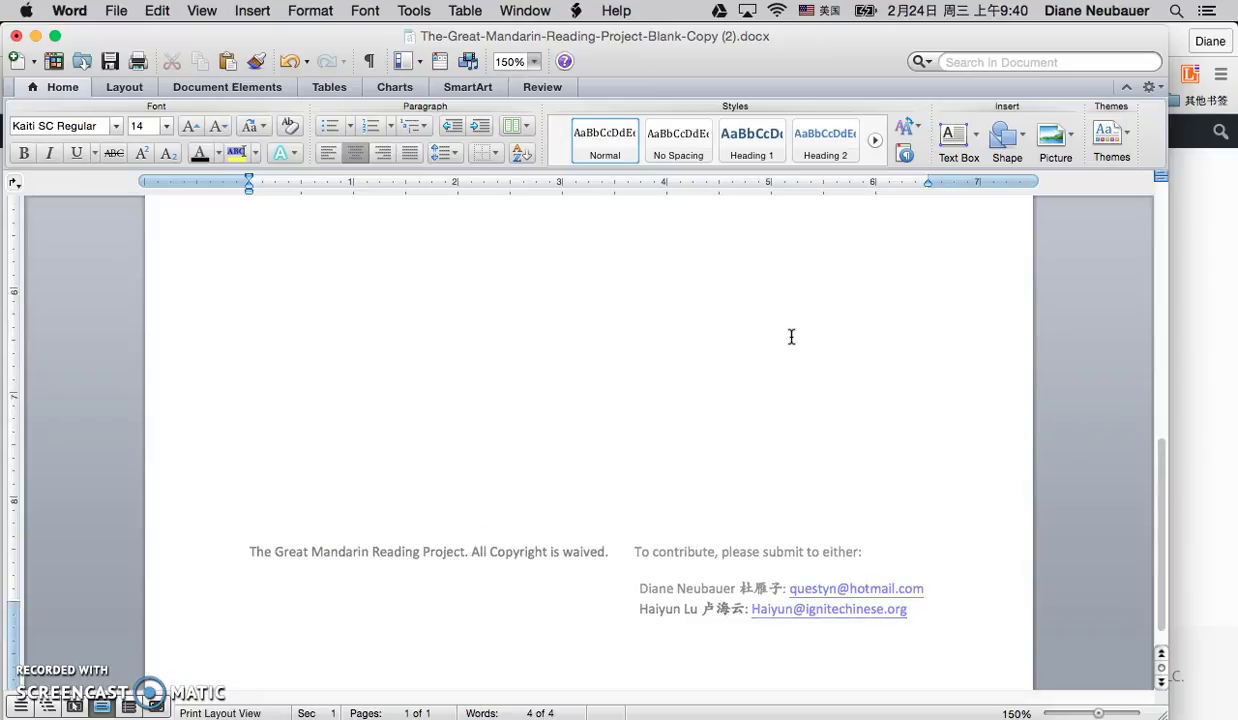
{"action": "scroll", "coordinate": [791, 337], "scroll_direction": "up", "scroll_amount": 10}
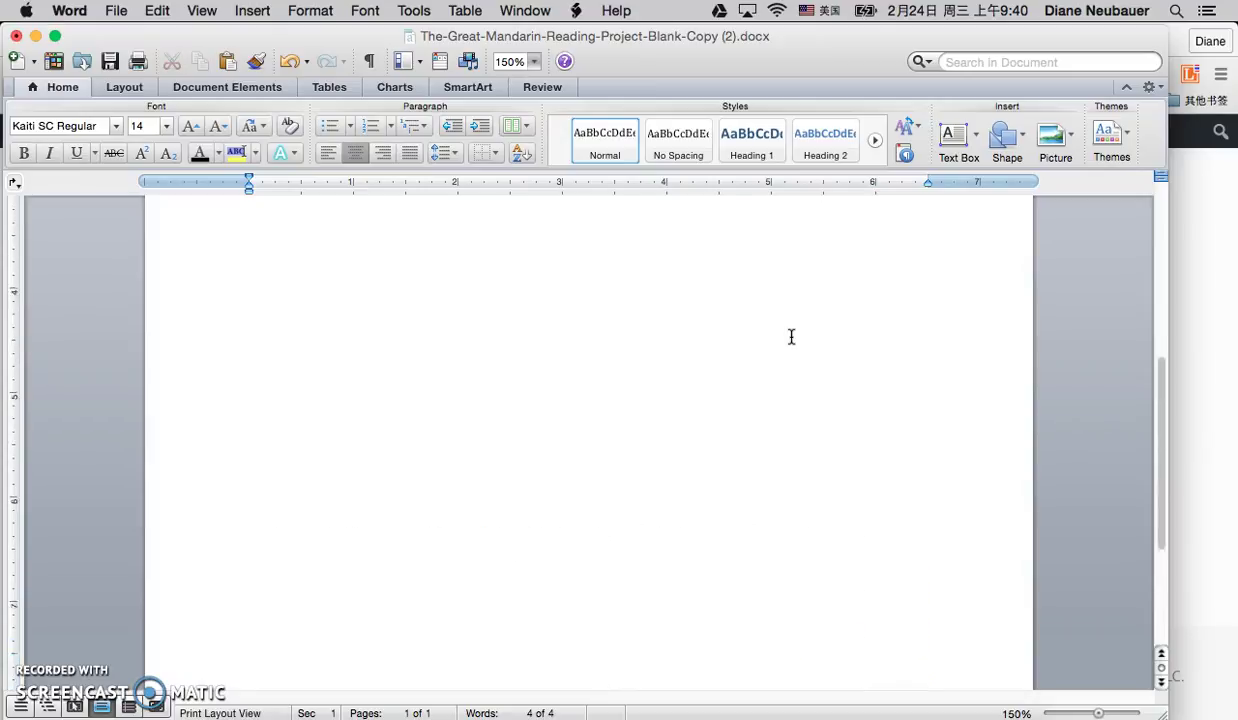
{"action": "scroll", "coordinate": [791, 337], "scroll_direction": "up", "scroll_amount": 2}
{"action": "left_click", "coordinate": [738, 340]}
{"action": "left_click", "coordinate": [691, 304]}
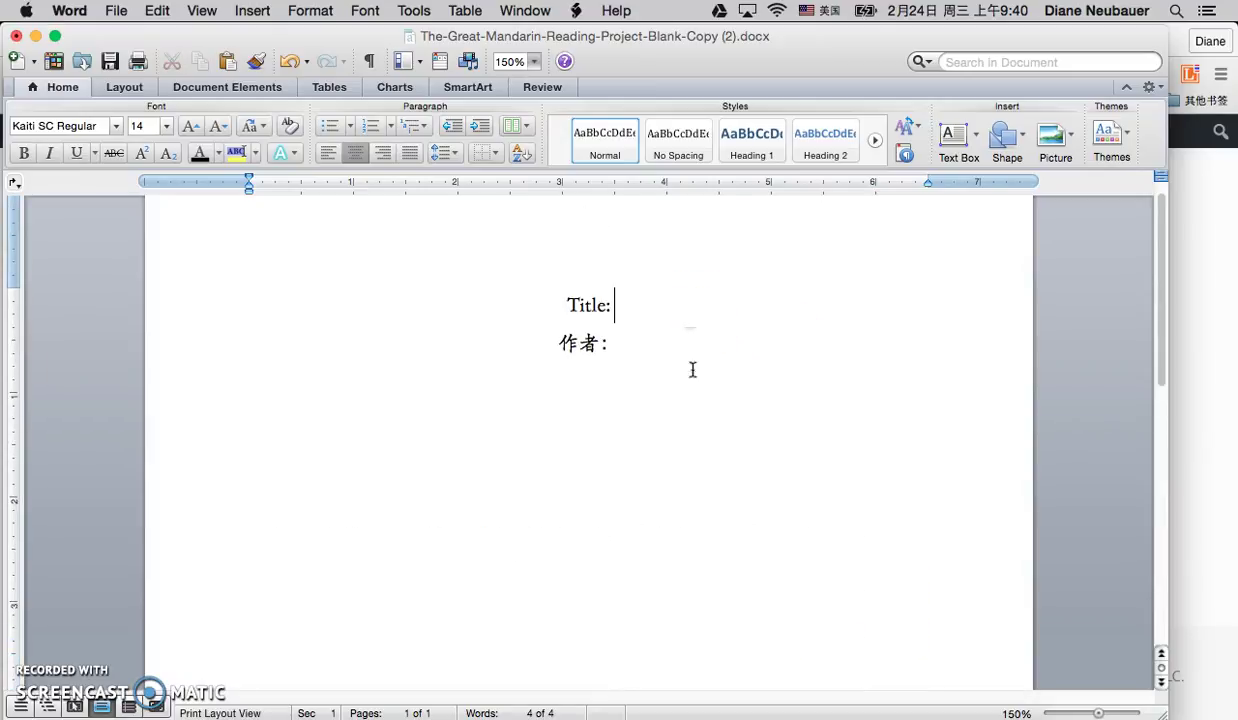
{"action": "left_click", "coordinate": [706, 510]}
Copy the full text of story 4 from "part 5 OWATS stories from the class.docx" and minimize that document.
{"action": "left_click", "coordinate": [887, 647]}
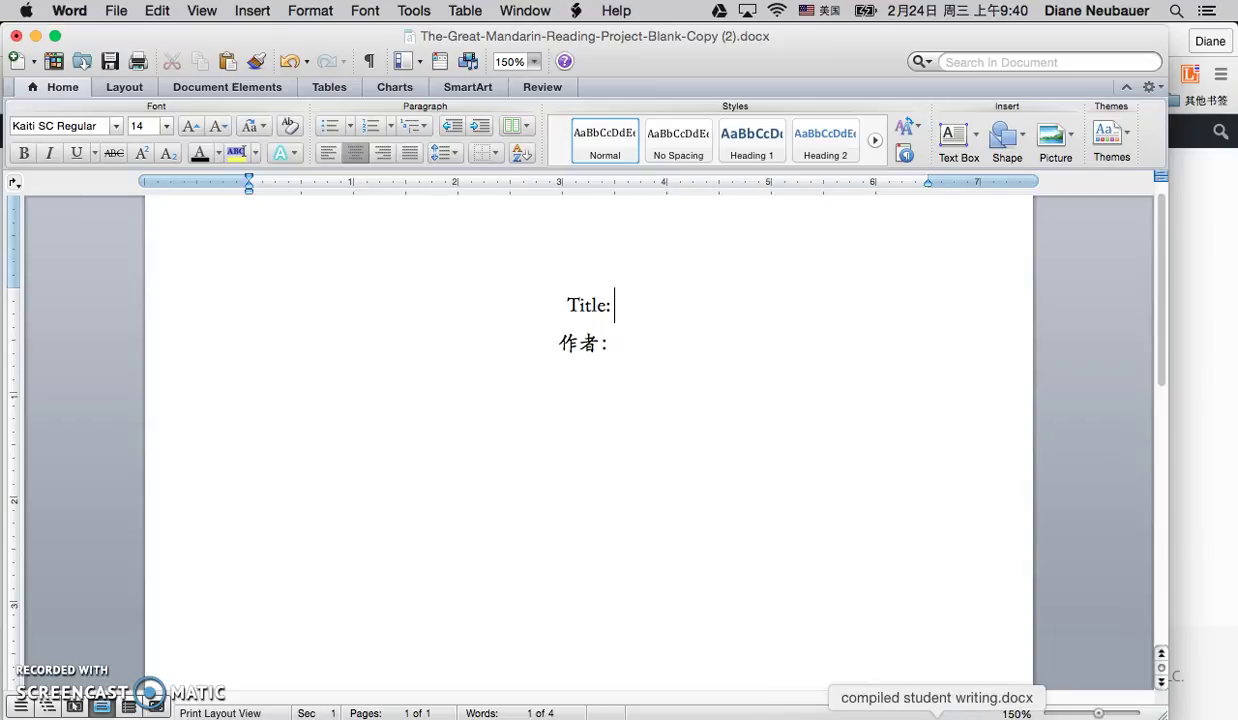
{"action": "left_click", "coordinate": [975, 712]}
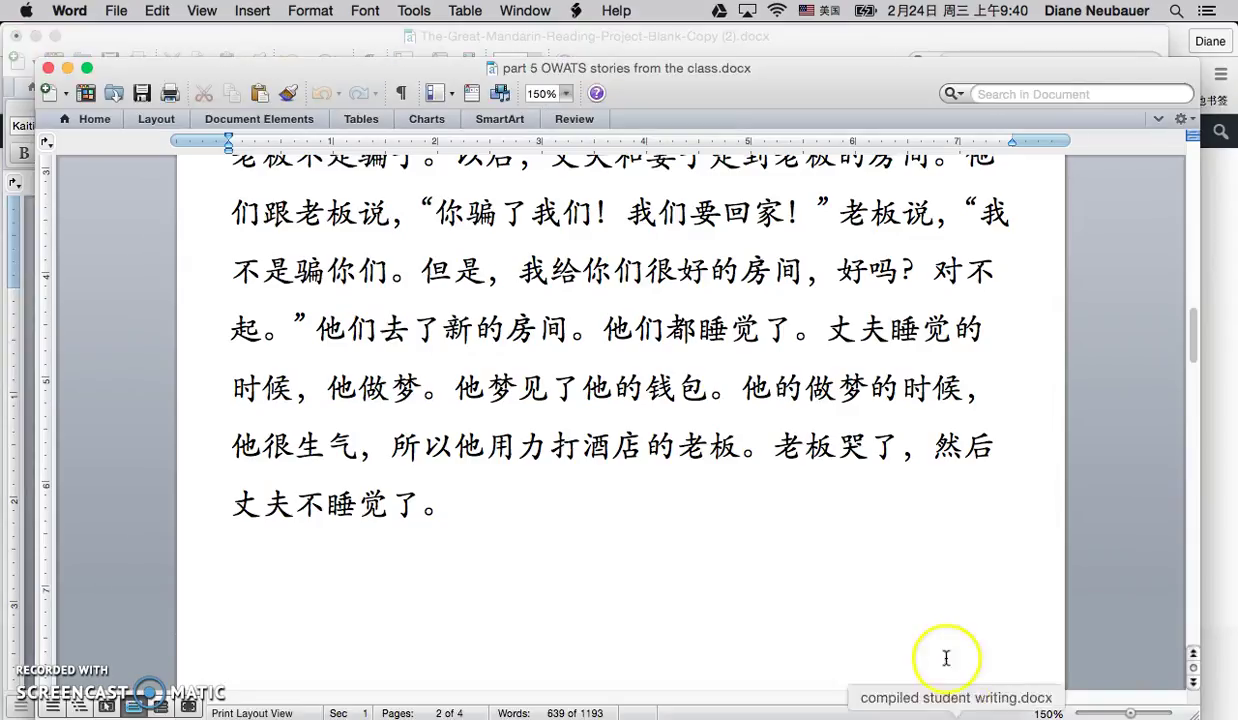
{"action": "scroll", "coordinate": [476, 500], "scroll_direction": "up", "scroll_amount": 6}
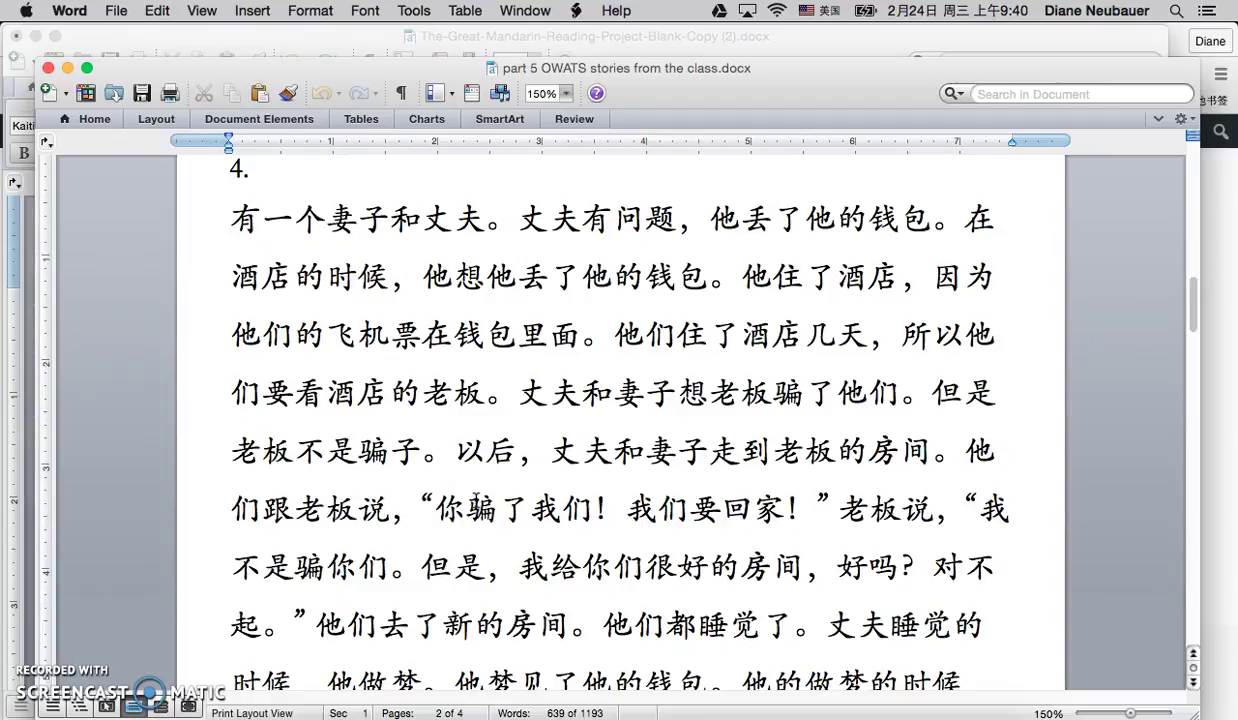
{"action": "left_click_drag", "start_coordinate": [230, 218], "coordinate": [464, 547]}
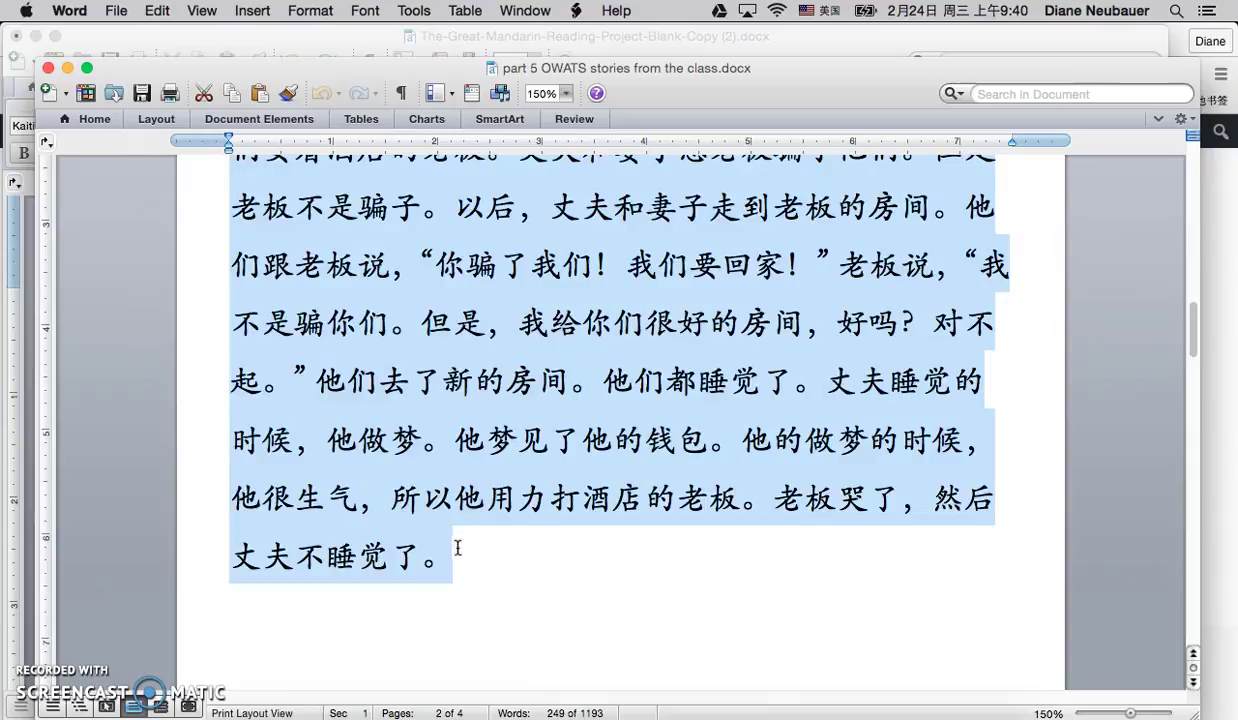
{"action": "left_click", "coordinate": [67, 67]}
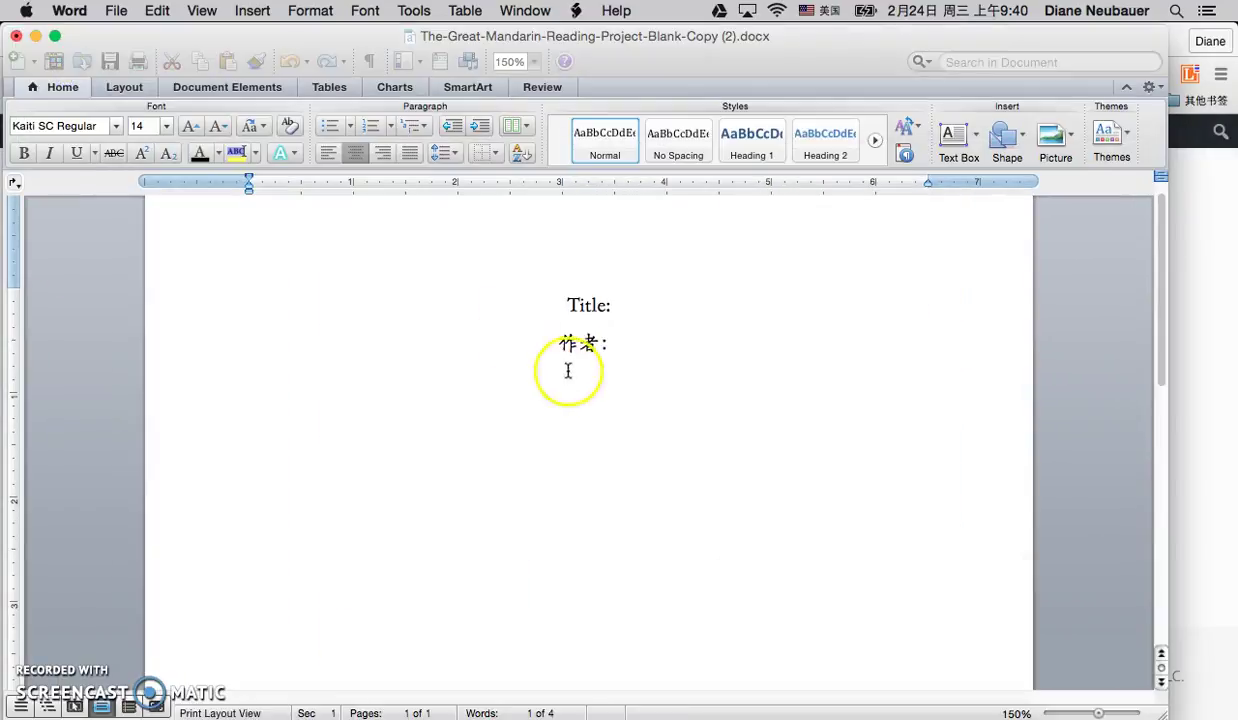
Paste the copied story into the template on a new line beneath the author line.
{"action": "left_click", "coordinate": [645, 447]}
{"action": "key", "text": "Return"}
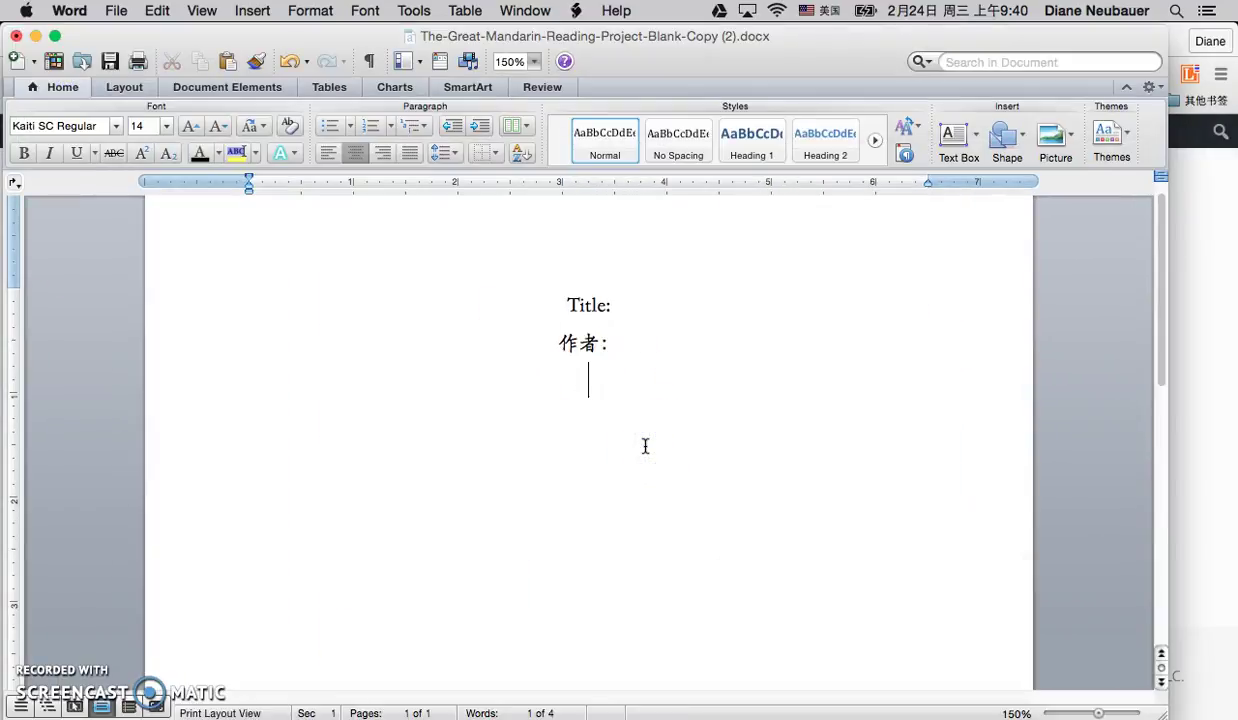
{"action": "key", "text": "super+v"}
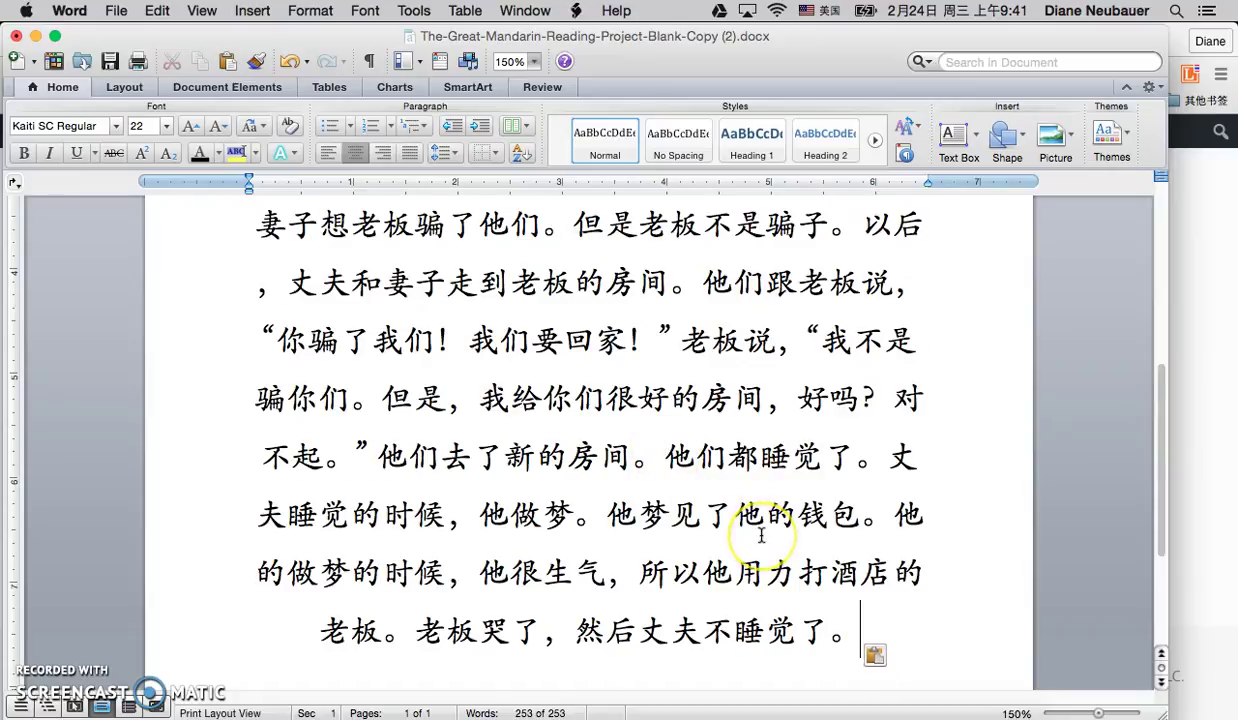
Fill in the title line with "Bad Hotel Experience".
{"action": "scroll", "coordinate": [761, 535], "scroll_direction": "down", "scroll_amount": 2}
{"action": "scroll", "coordinate": [761, 535], "scroll_direction": "up", "scroll_amount": 10}
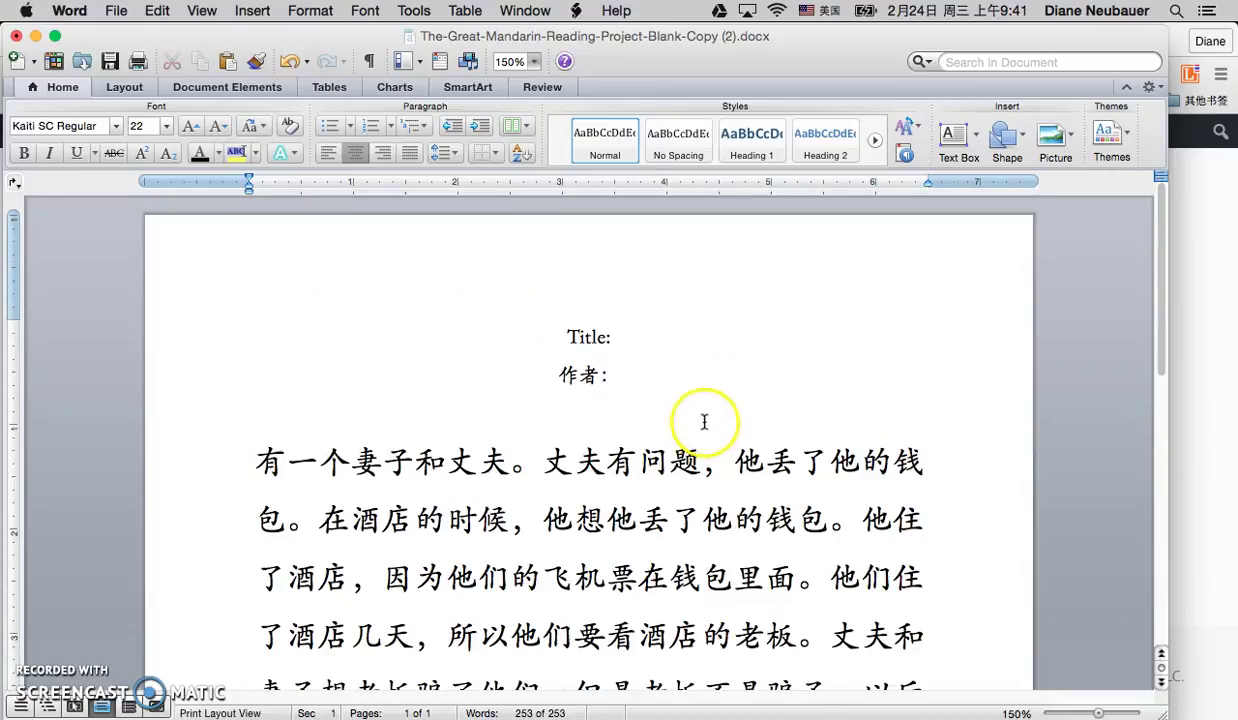
{"action": "left_click", "coordinate": [661, 344]}
{"action": "type", "text": "Bad H"}
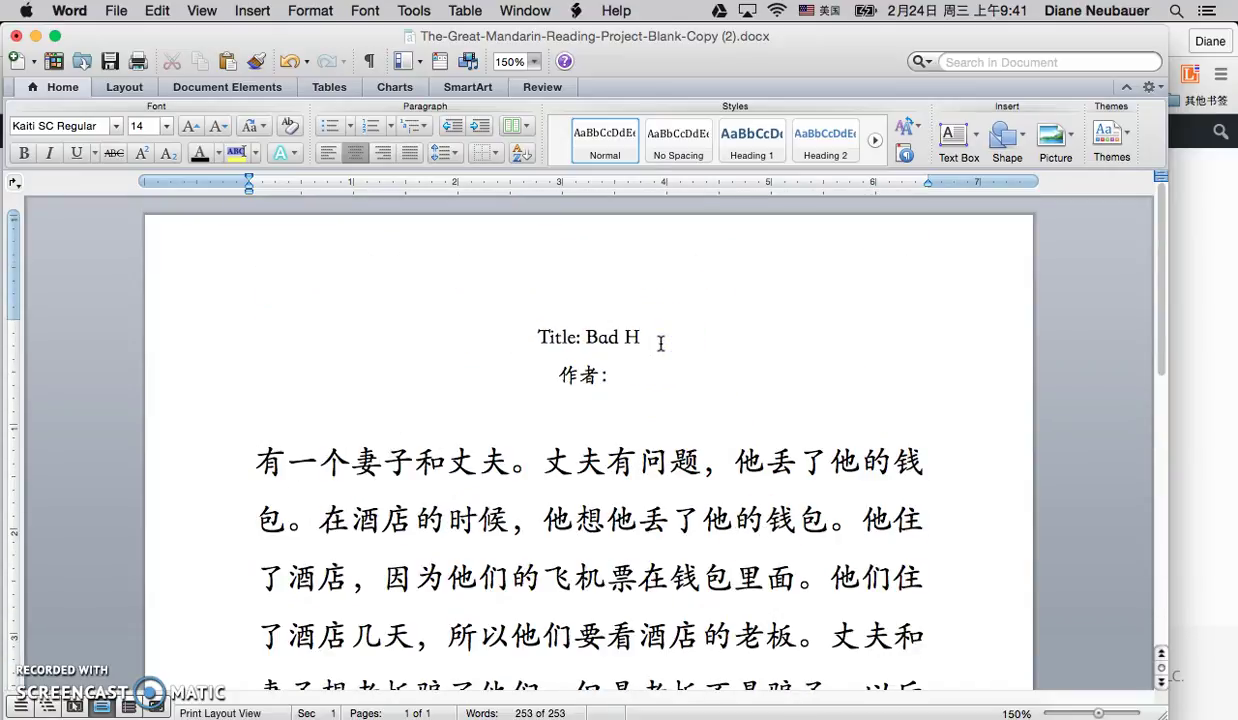
{"action": "type", "text": "otel Experience"}
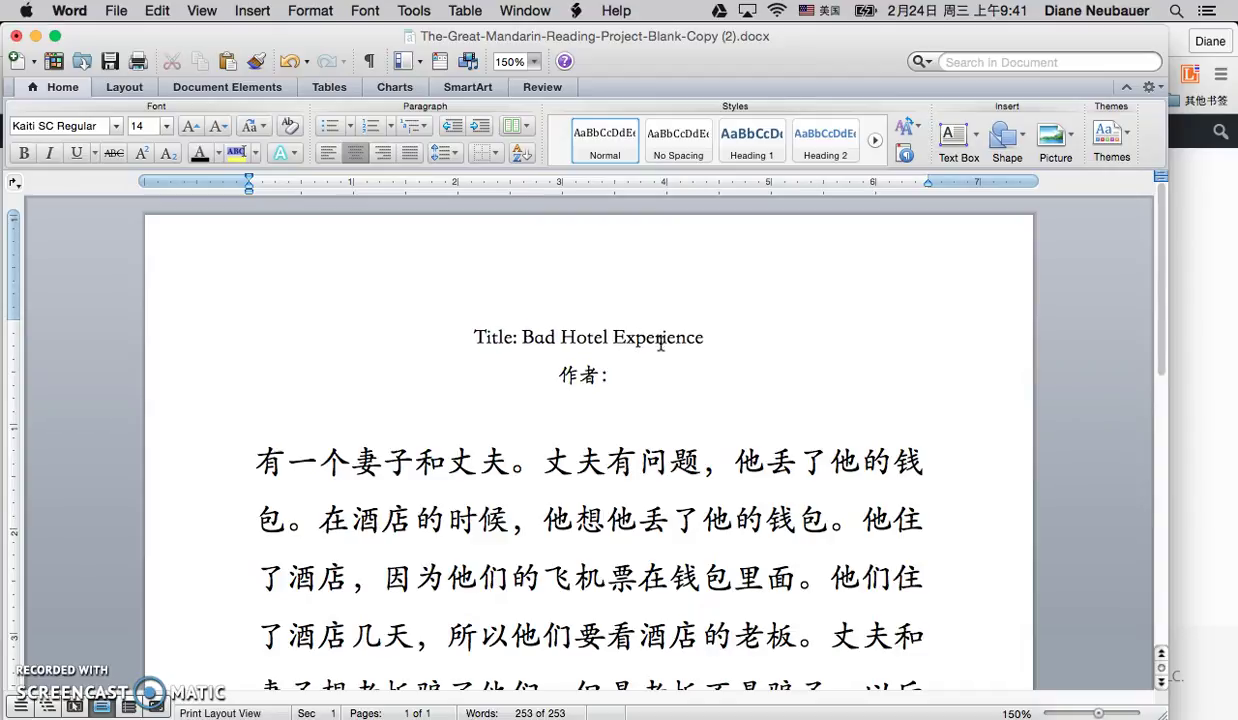
Enter the two student authors' first names, joined by "&", on the 作者 line.
{"action": "left_click", "coordinate": [612, 370]}
{"action": "type", "text": "Di"}
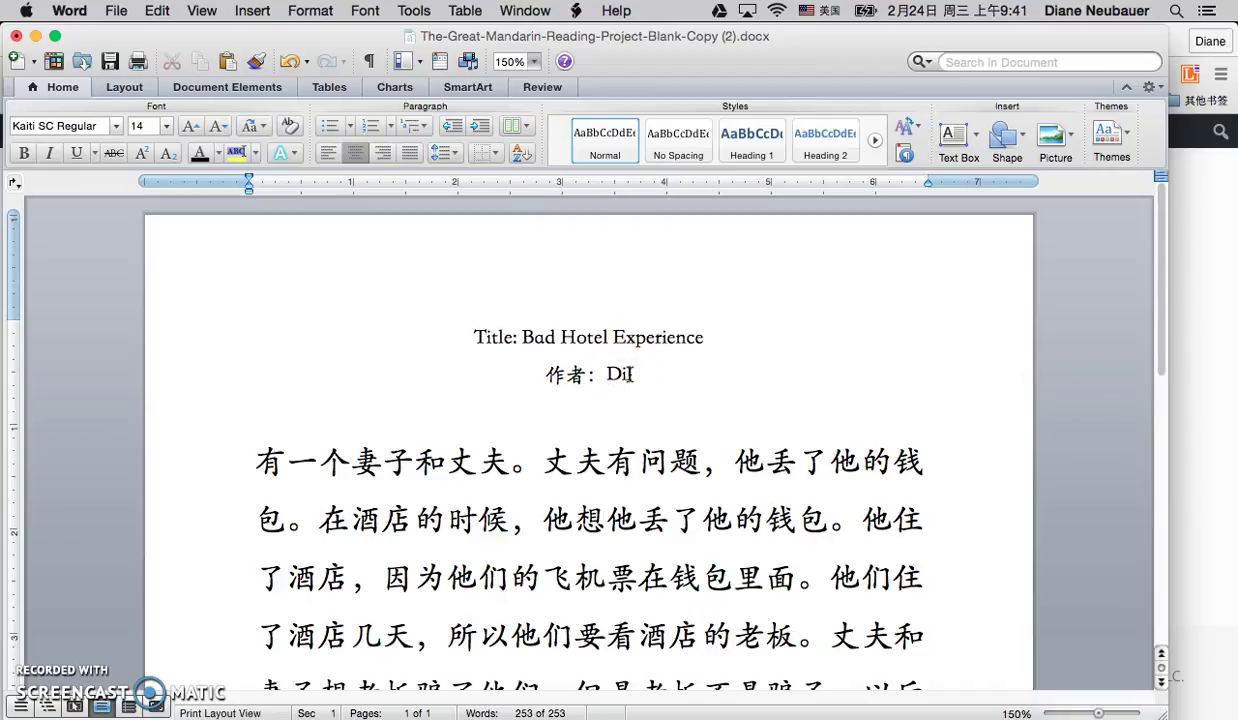
{"action": "type", "text": "lbon &"}
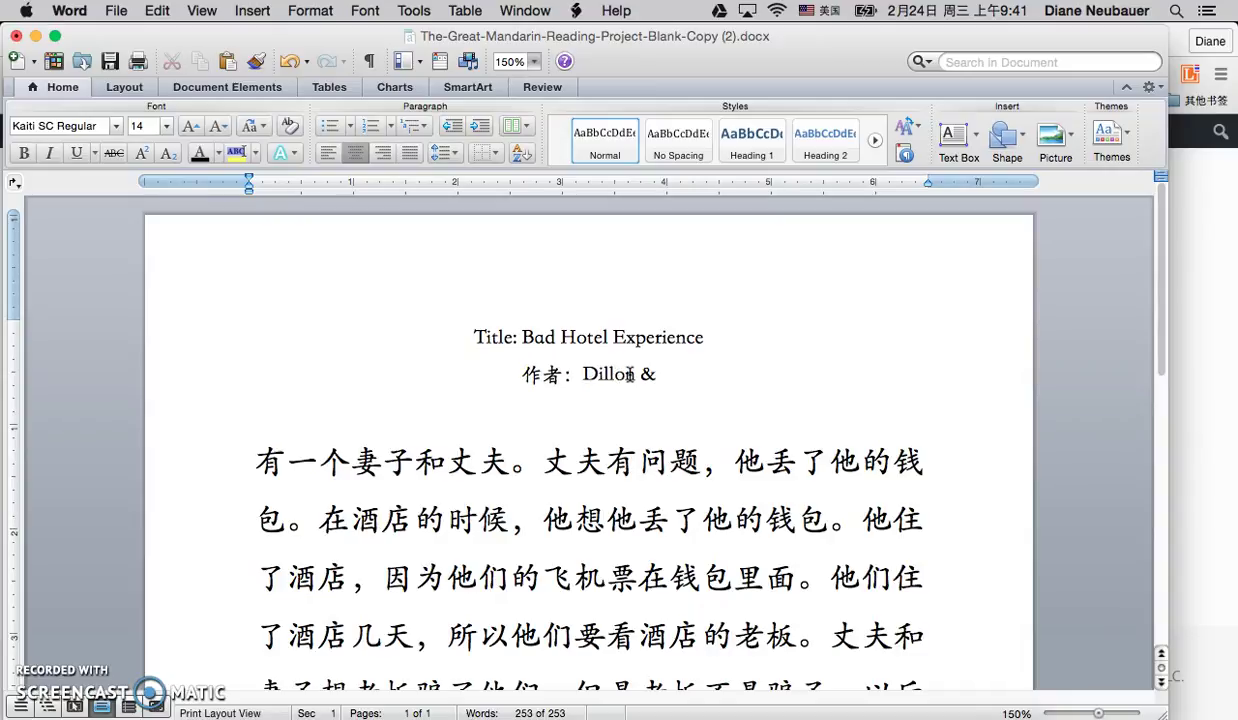
{"action": "type", "text": " Prsi"}
{"action": "key", "text": "BackSpace"}
{"action": "key", "text": "BackSpace"}
{"action": "type", "text": "istine"}
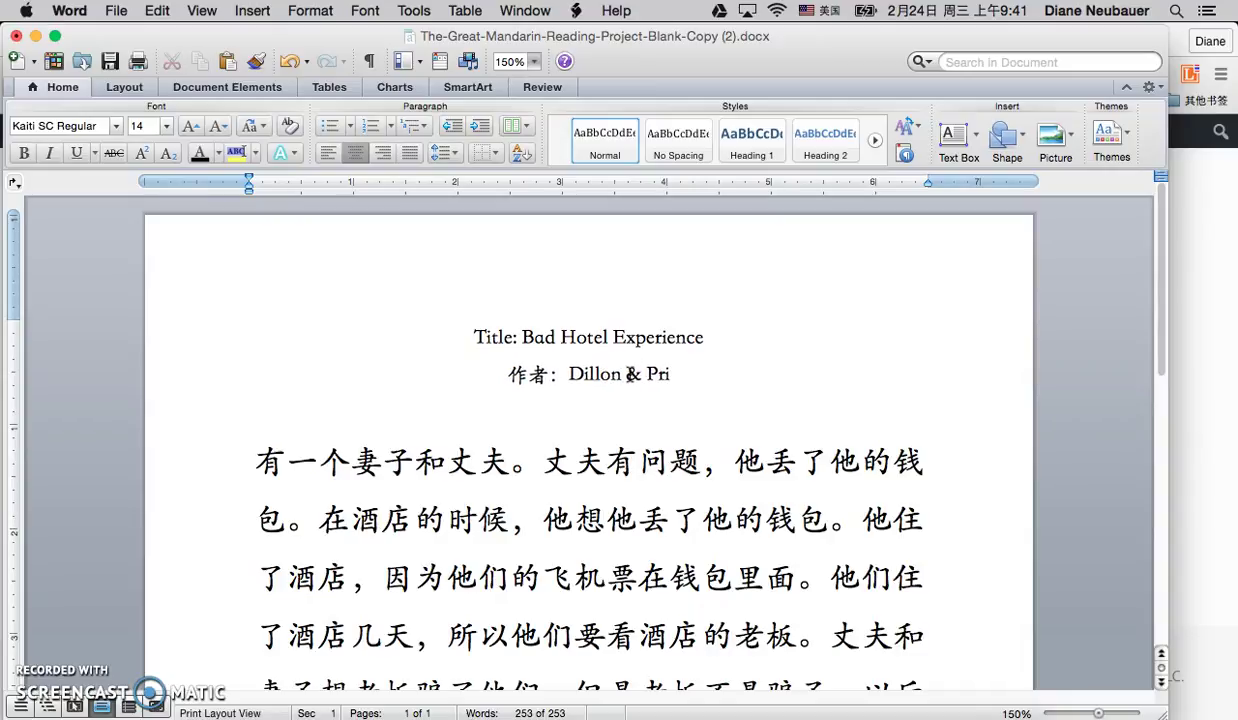
Save the completed story document, and also save a copy in PDF format in the Downloads folder under the existing file name.
{"action": "left_click", "coordinate": [110, 62]}
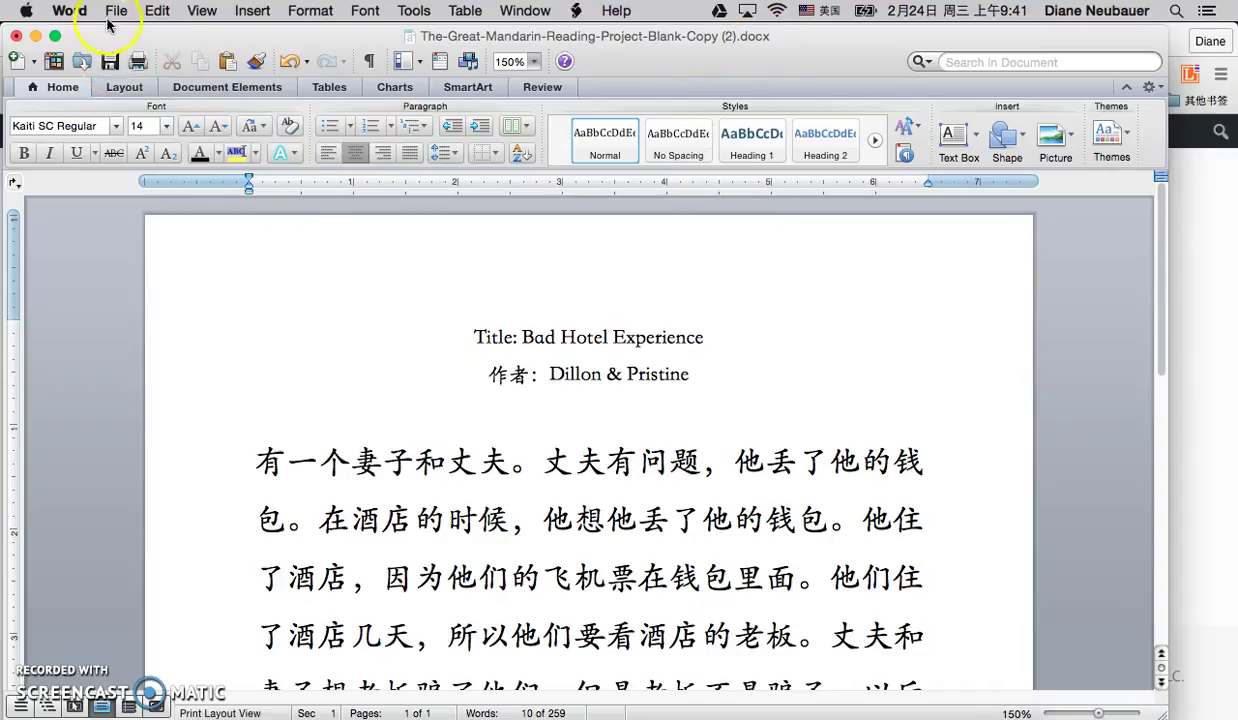
{"action": "left_click", "coordinate": [112, 14]}
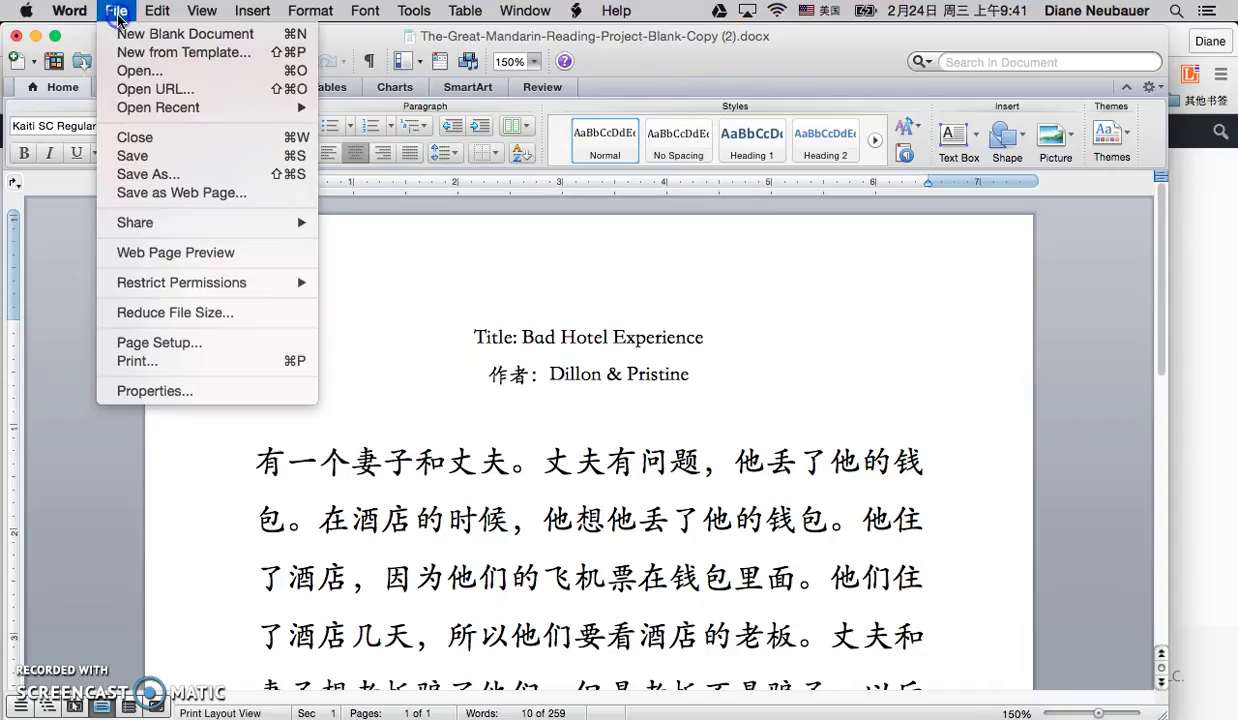
{"action": "left_click", "coordinate": [277, 175]}
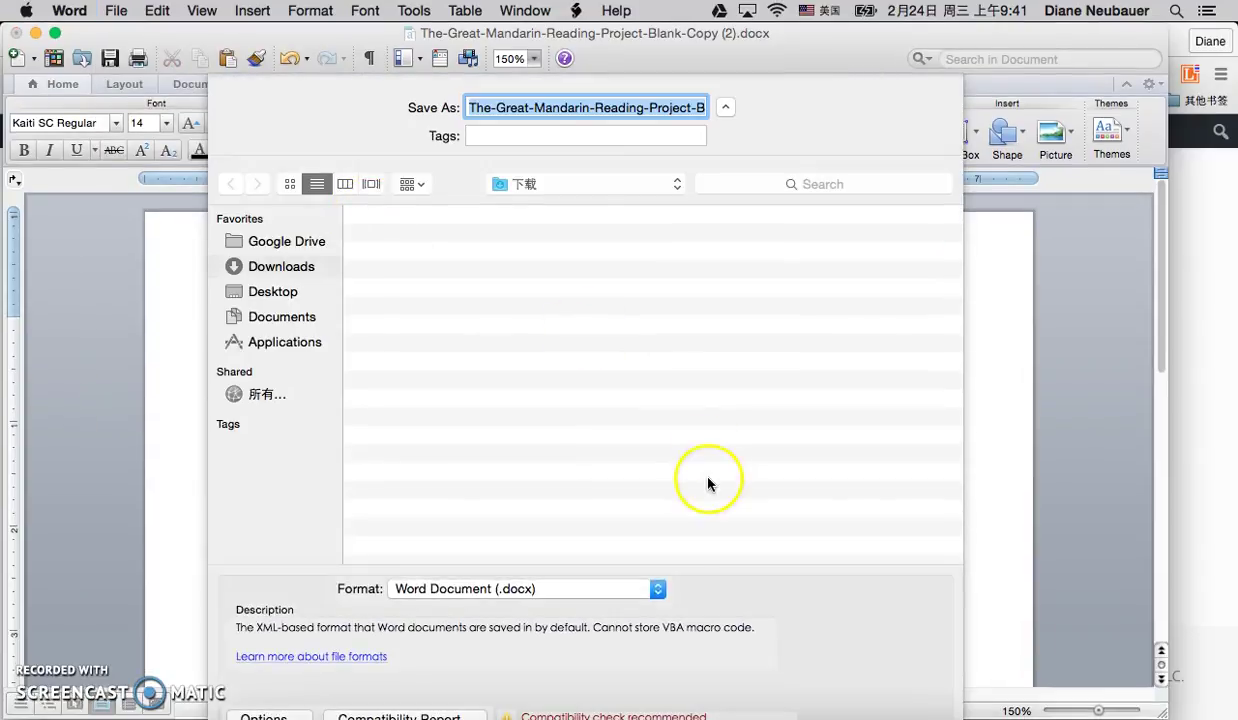
{"action": "left_click", "coordinate": [657, 589]}
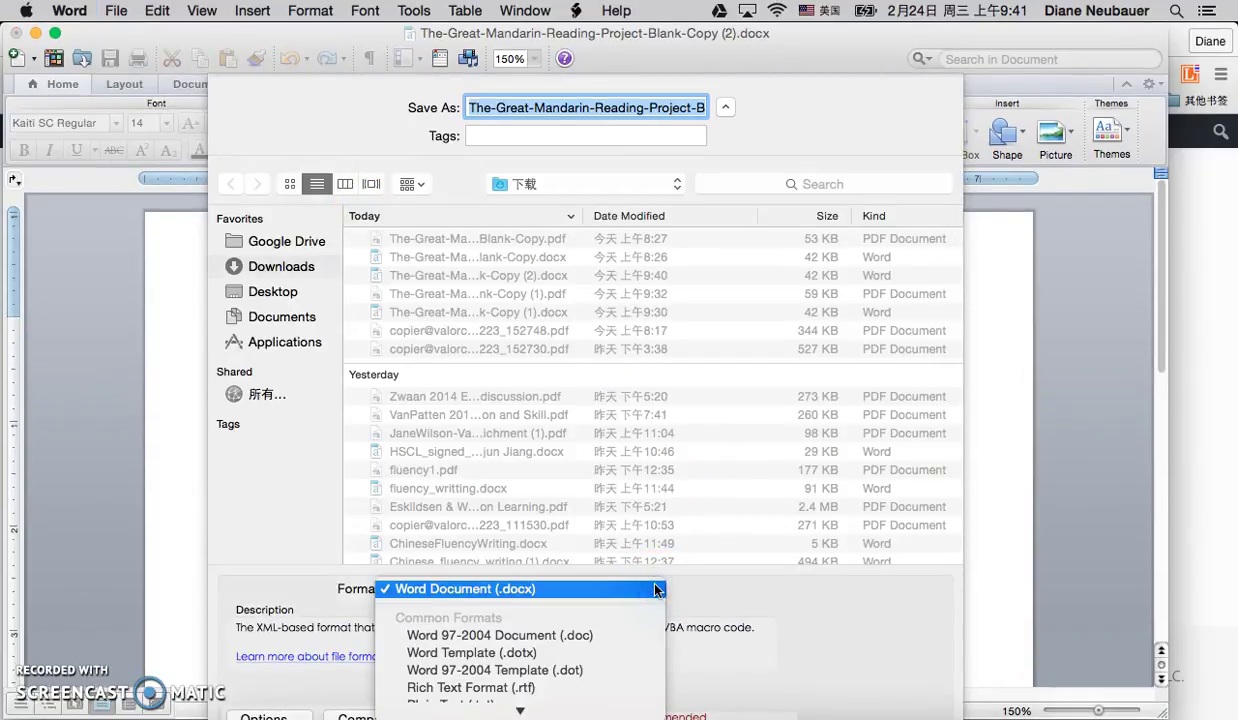
{"action": "left_click", "coordinate": [620, 637]}
{"action": "scroll", "coordinate": [530, 620], "scroll_direction": "down", "scroll_amount": 3}
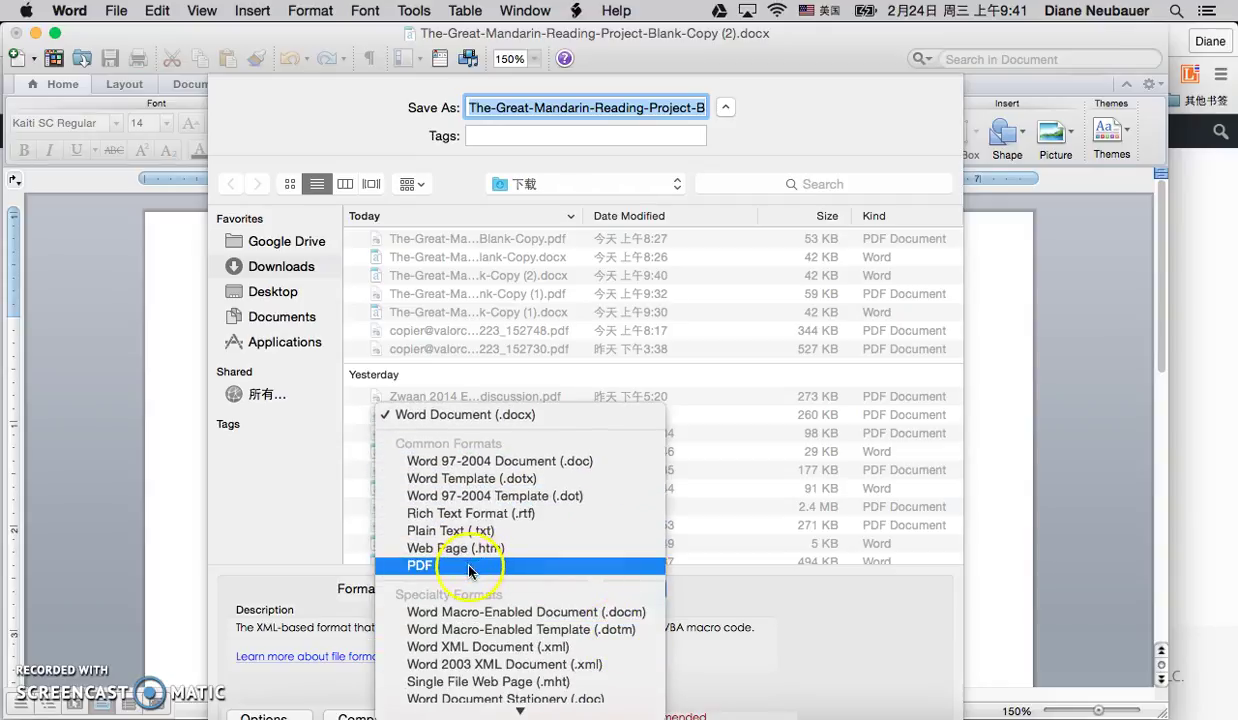
{"action": "left_click", "coordinate": [469, 573]}
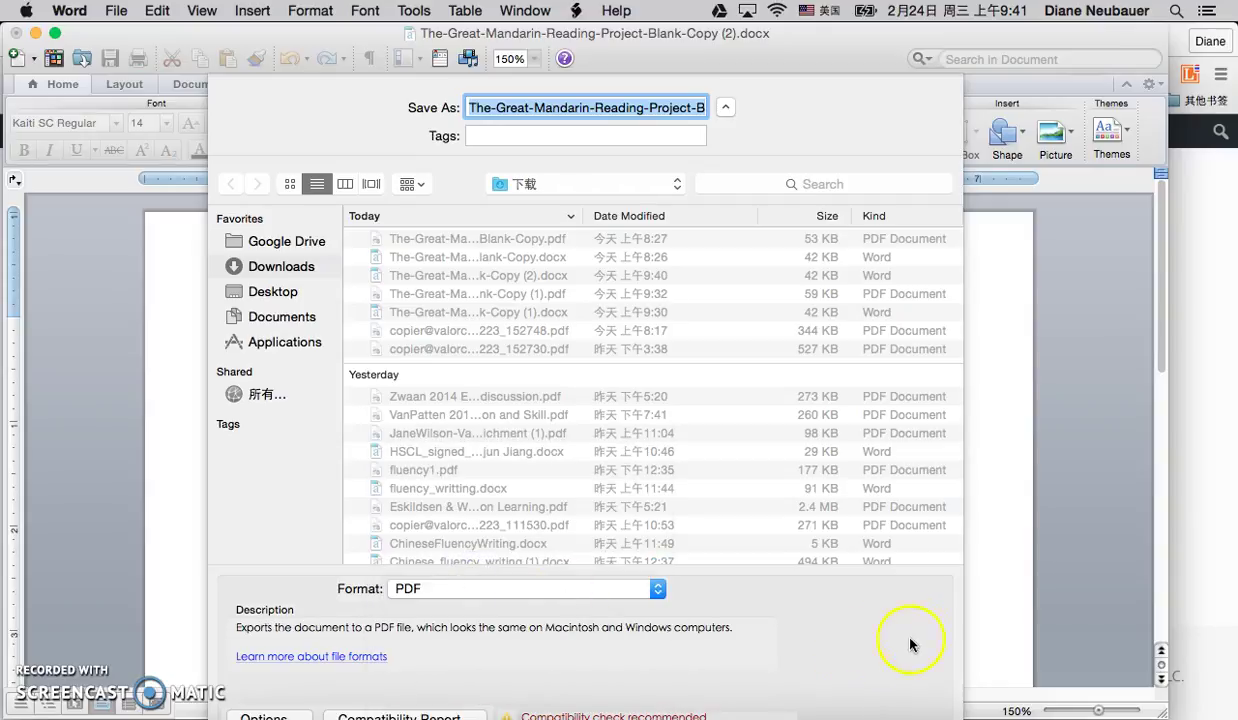
{"action": "key", "text": "Return"}
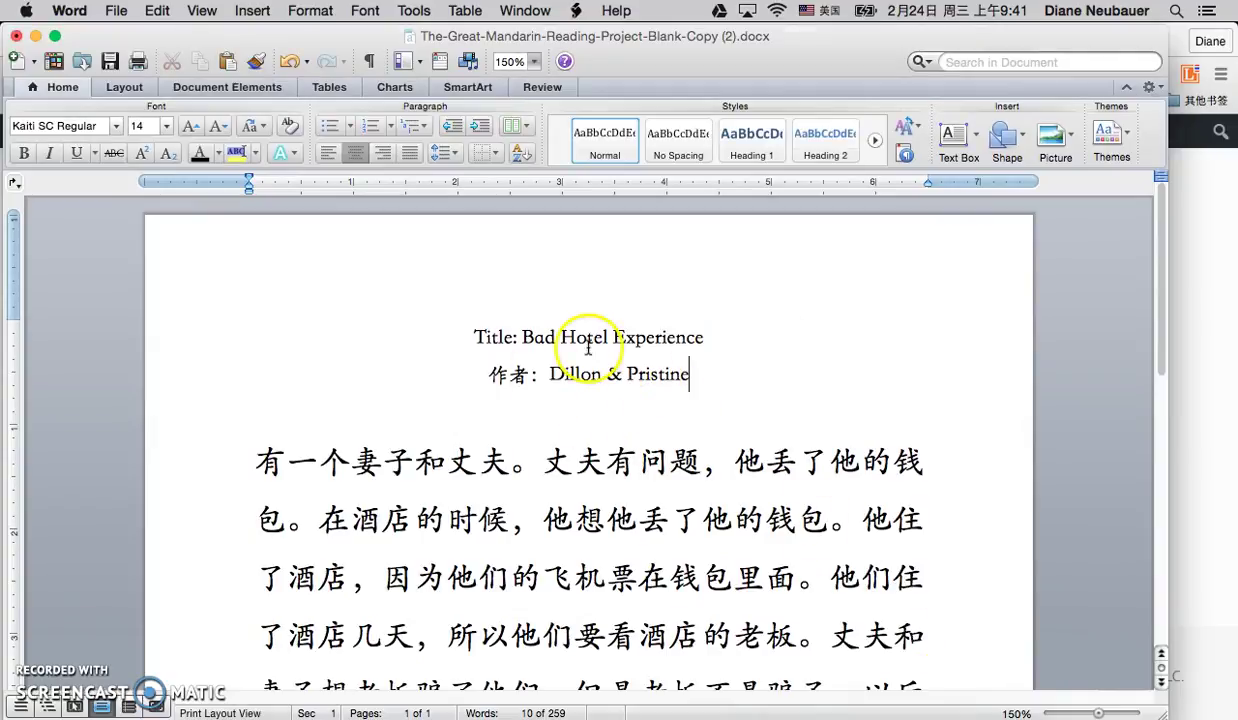
Minimize the document and find the submission contacts on the Project Instructions page in the Chrome browser.
{"action": "left_click", "coordinate": [36, 37]}
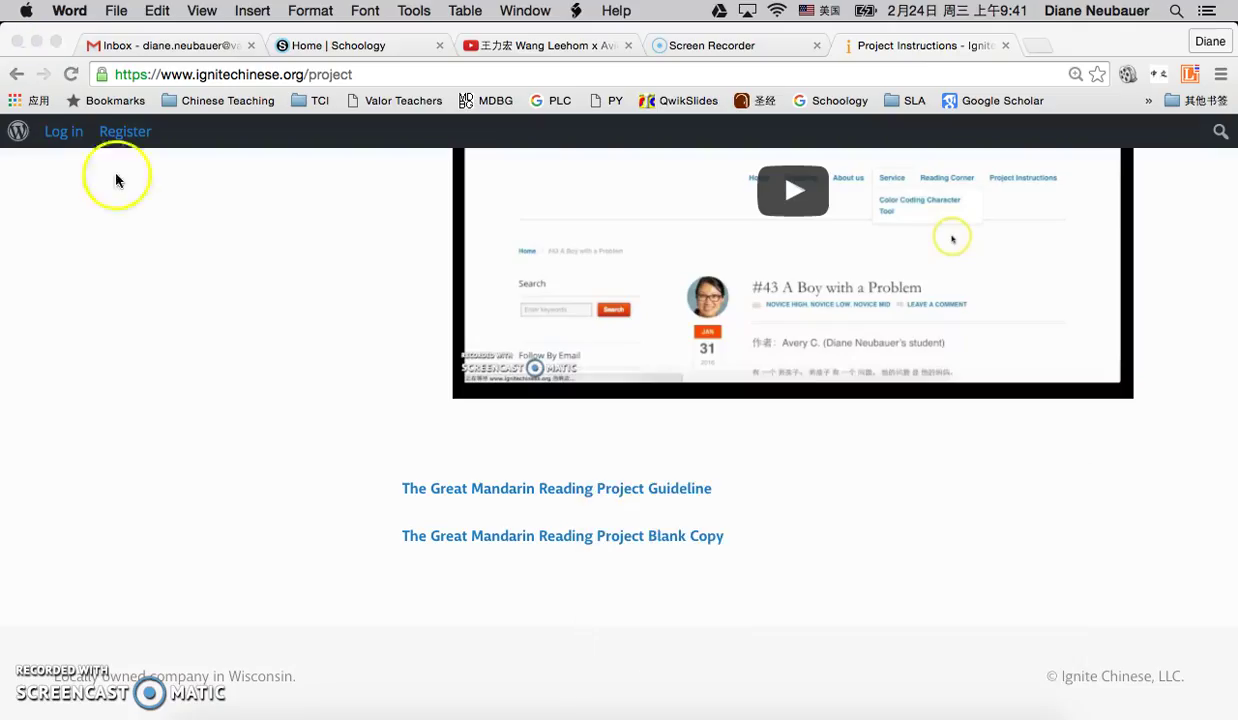
{"action": "scroll", "coordinate": [847, 529], "scroll_direction": "up", "scroll_amount": 1}
{"action": "scroll", "coordinate": [847, 529], "scroll_direction": "up", "scroll_amount": 10}
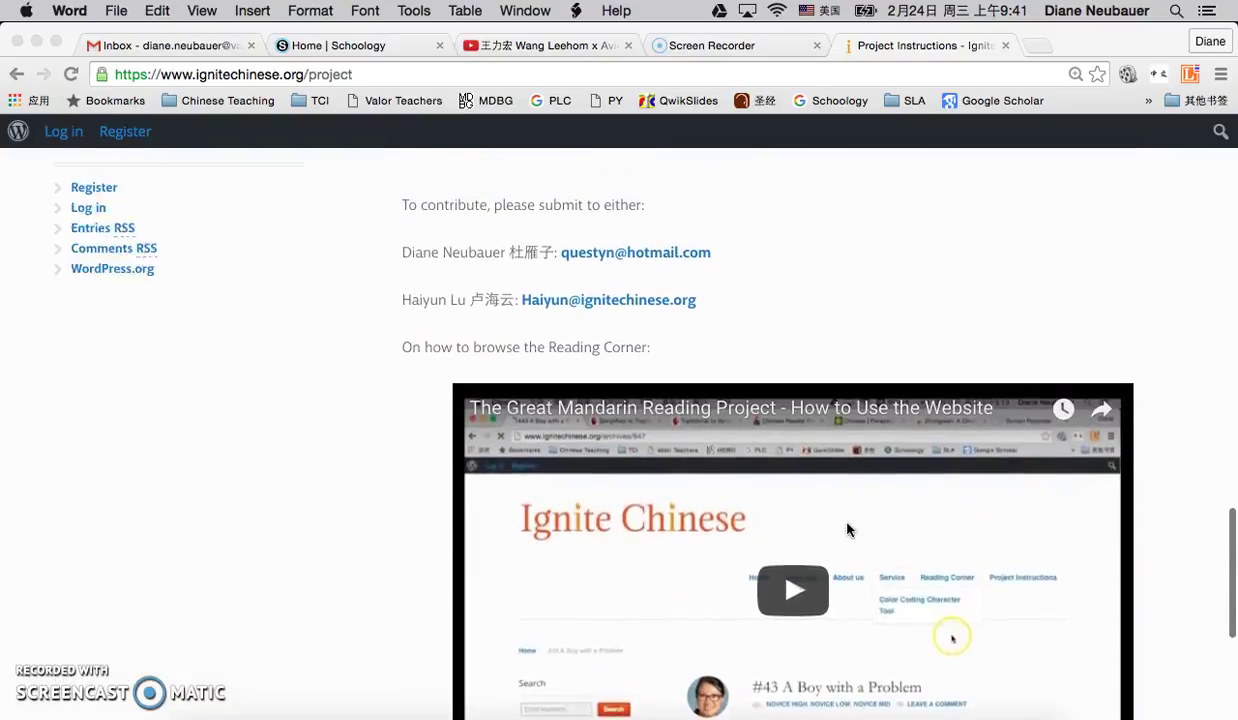